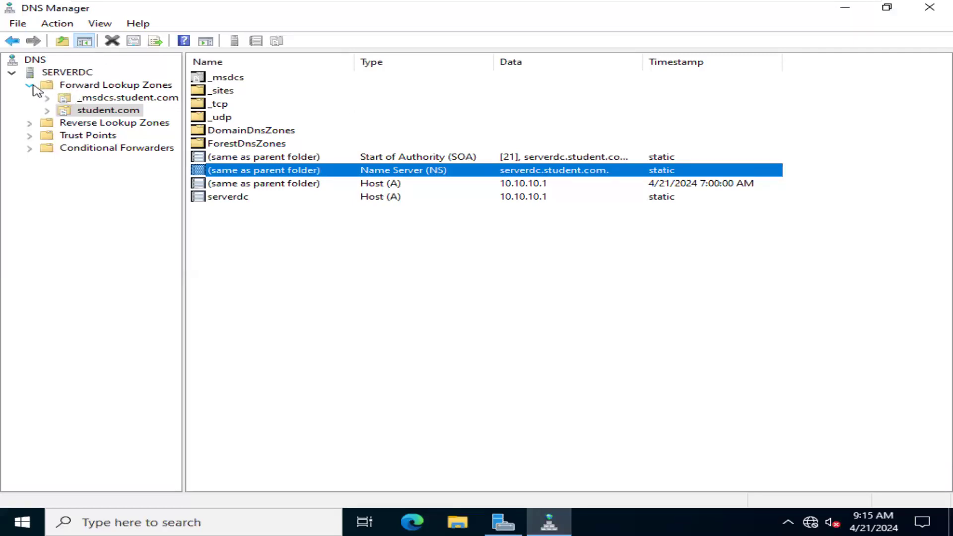
- Start a new primary forward lookup zone stored in Active Directory, replicated to all DNS servers on domain controllers in the student.com domain
left_click(91, 88)
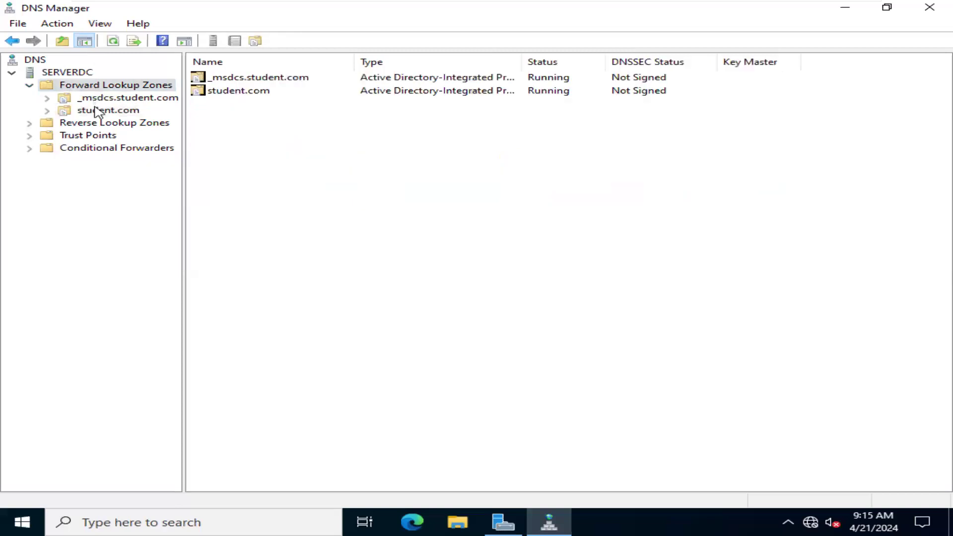
left_click(98, 111)
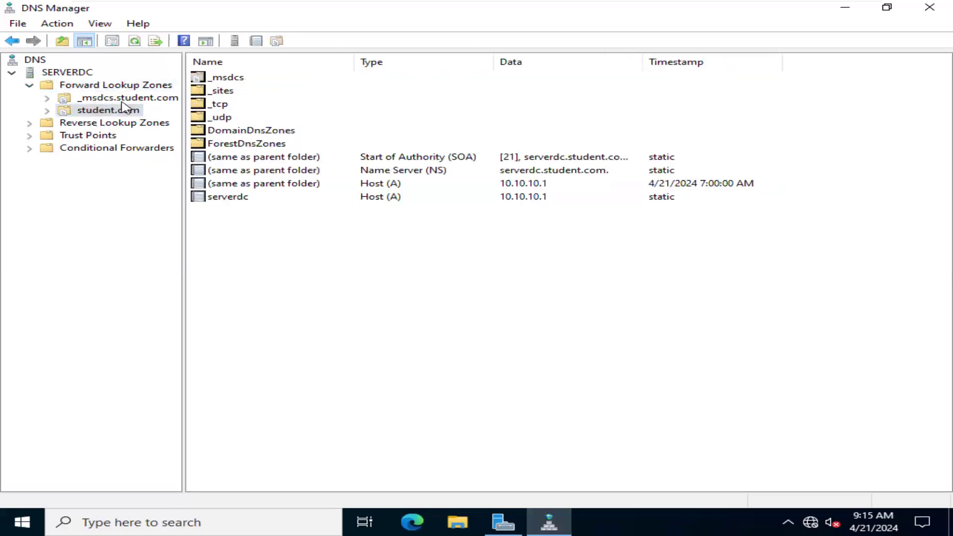
left_click(150, 87)
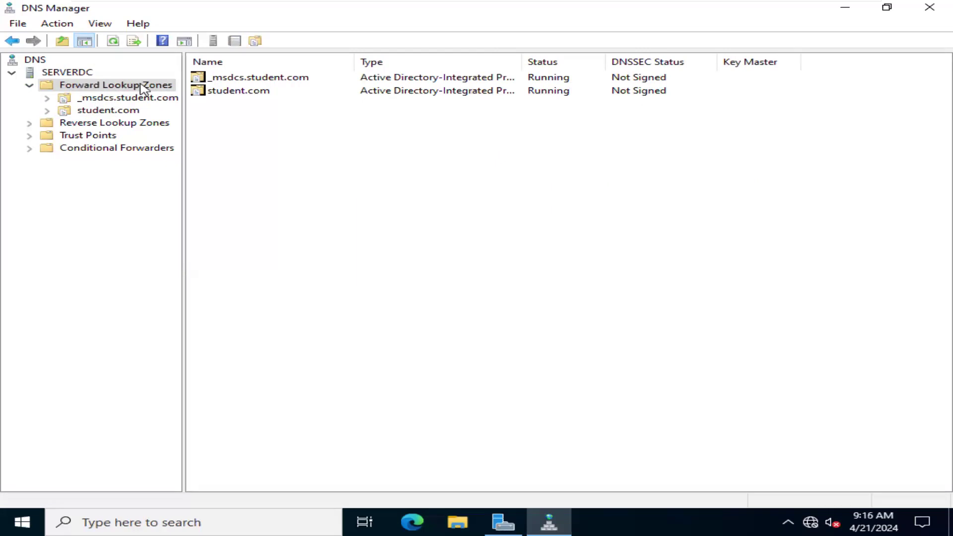
right_click(143, 88)
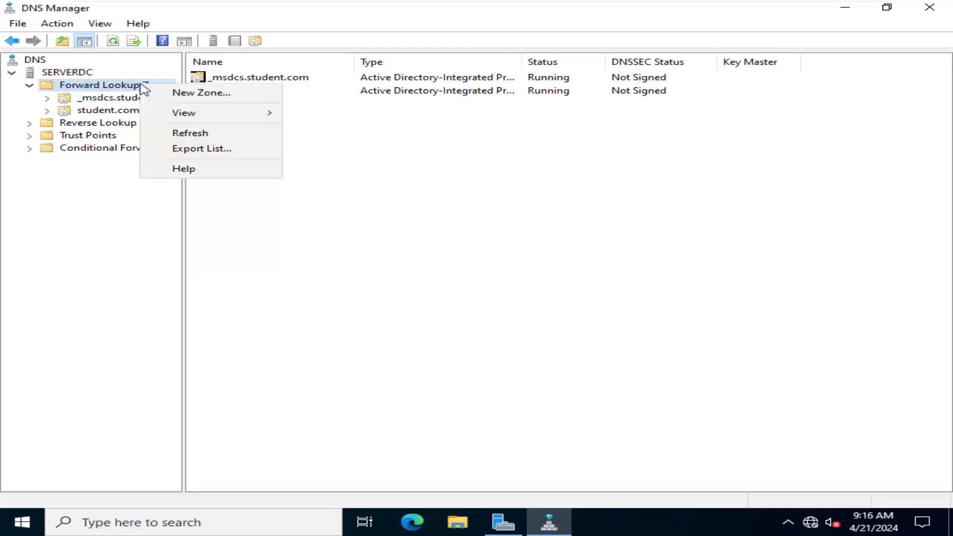
left_click(205, 94)
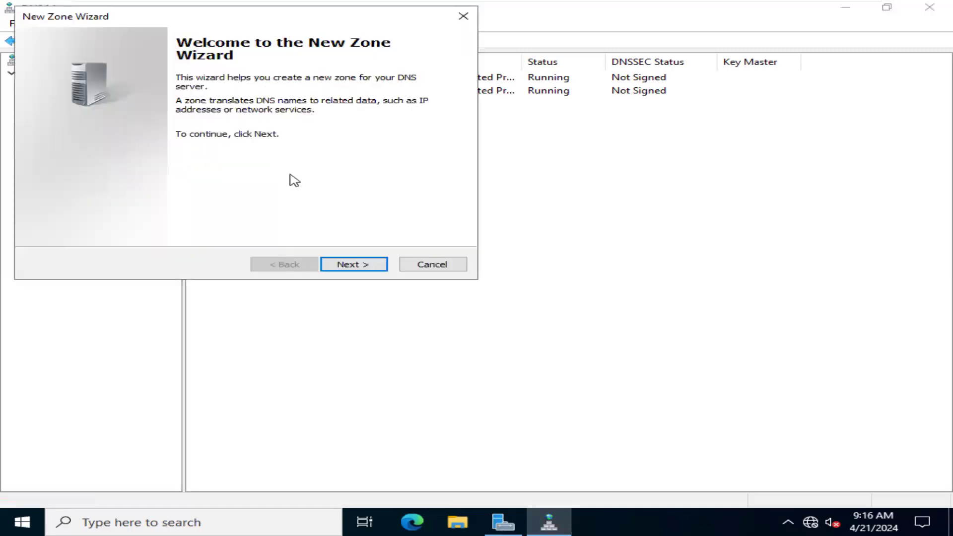
left_click(371, 273)
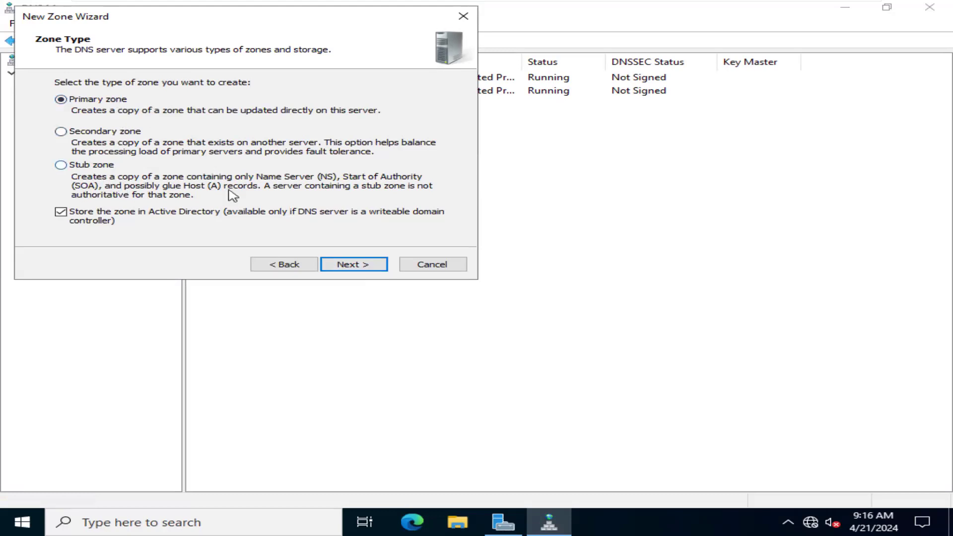
left_click(358, 270)
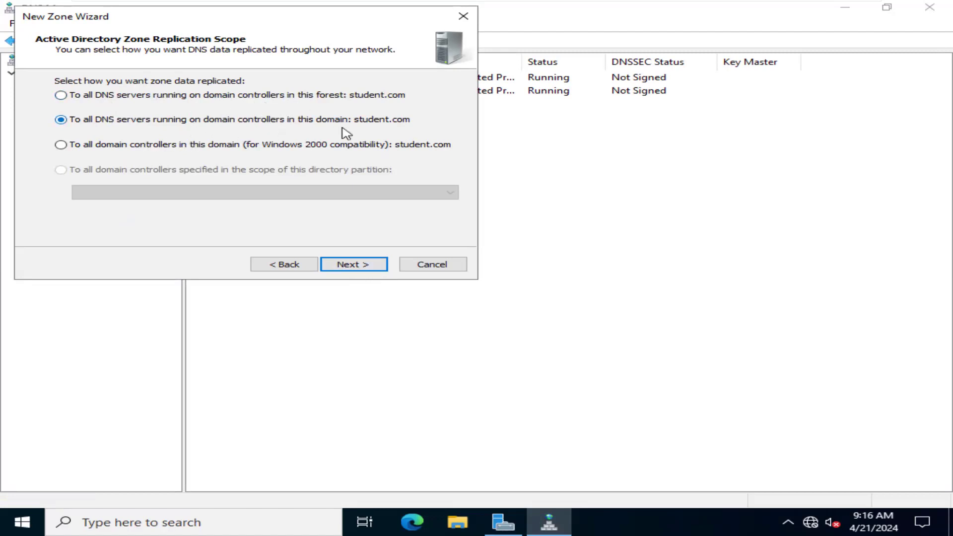
left_click(365, 268)
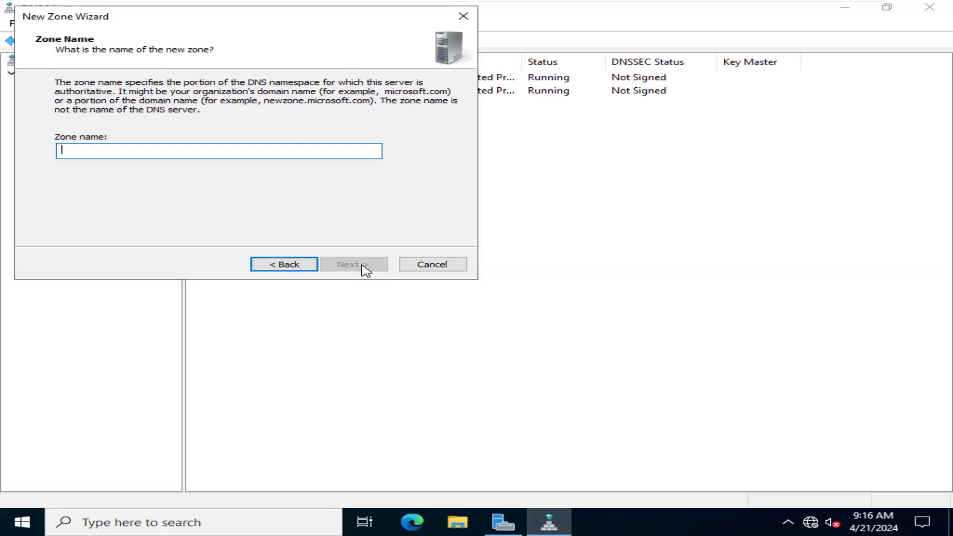
- Name the new zone pks.edu and create it with both nonsecure and secure dynamic updates allowed
type("p")
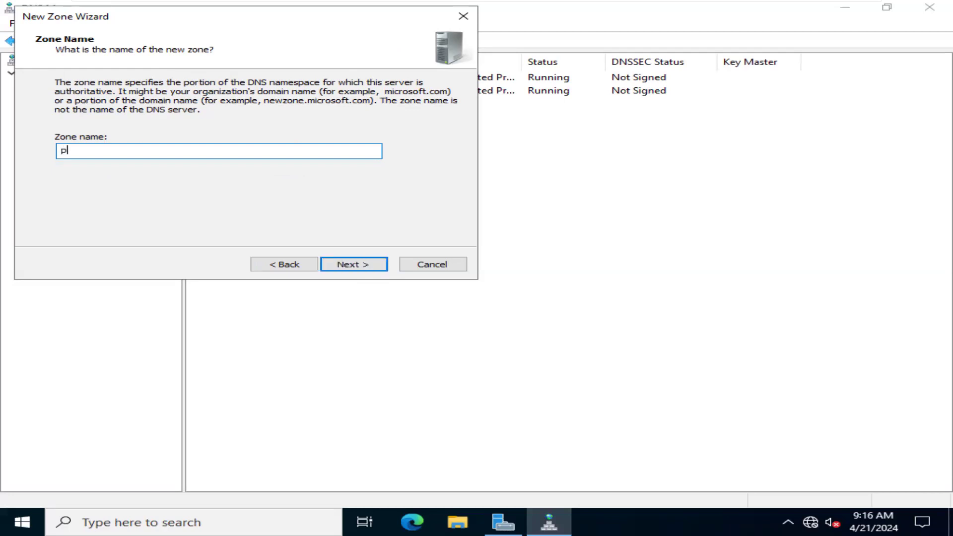
type("ks.edu")
left_click(368, 272)
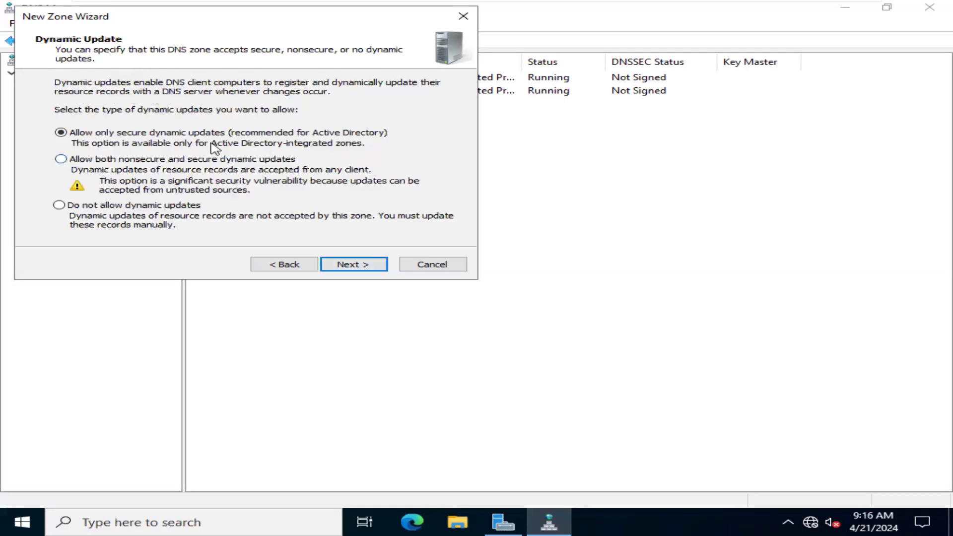
left_click(106, 160)
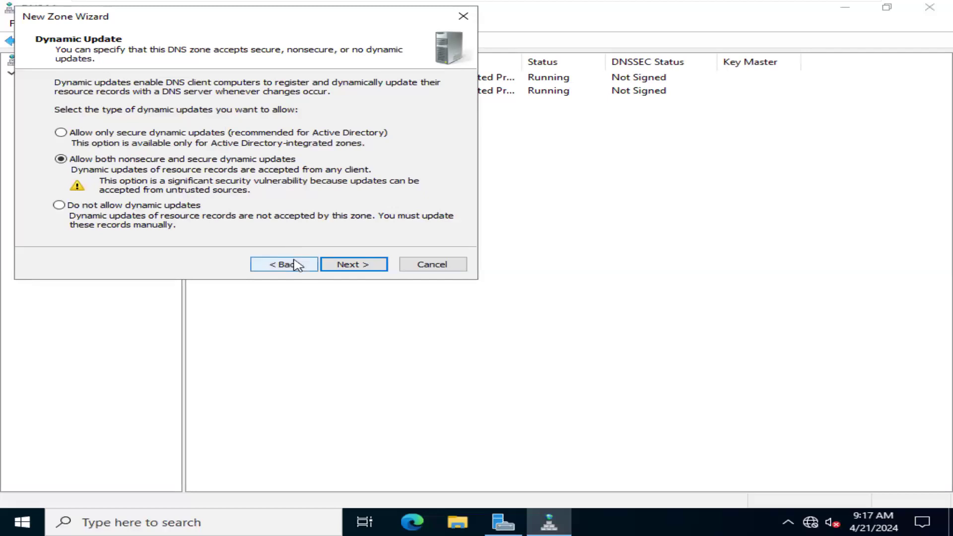
left_click(374, 273)
left_click(371, 272)
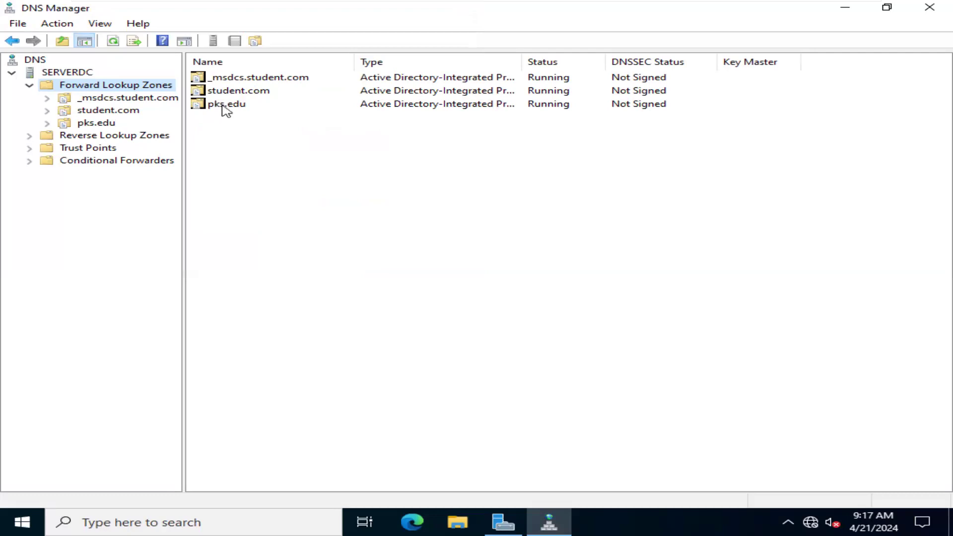
- Open the pks.edu zone and examine its Start of Authority and Name Server records
double_click(224, 104)
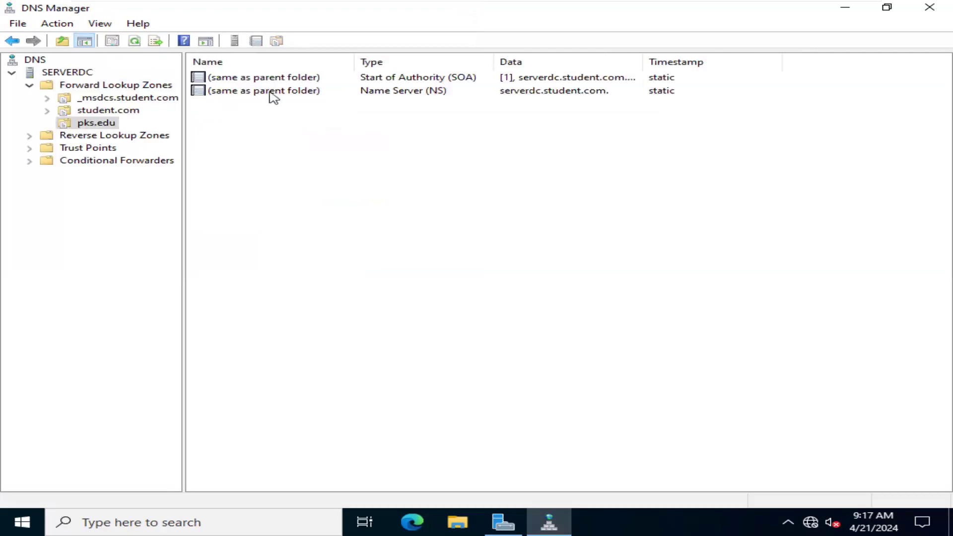
left_click(428, 78)
left_click(434, 91)
left_click(467, 141)
left_click(56, 74)
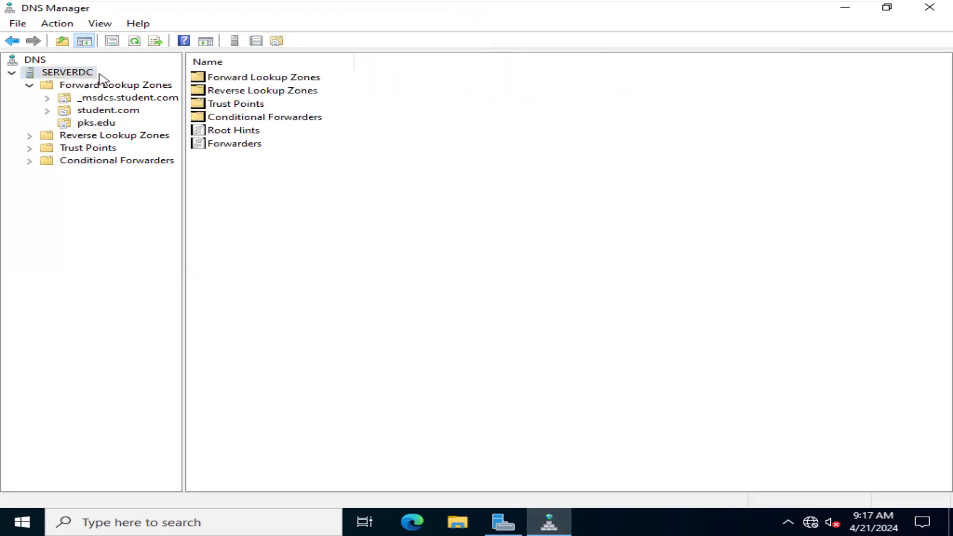
left_click(112, 125)
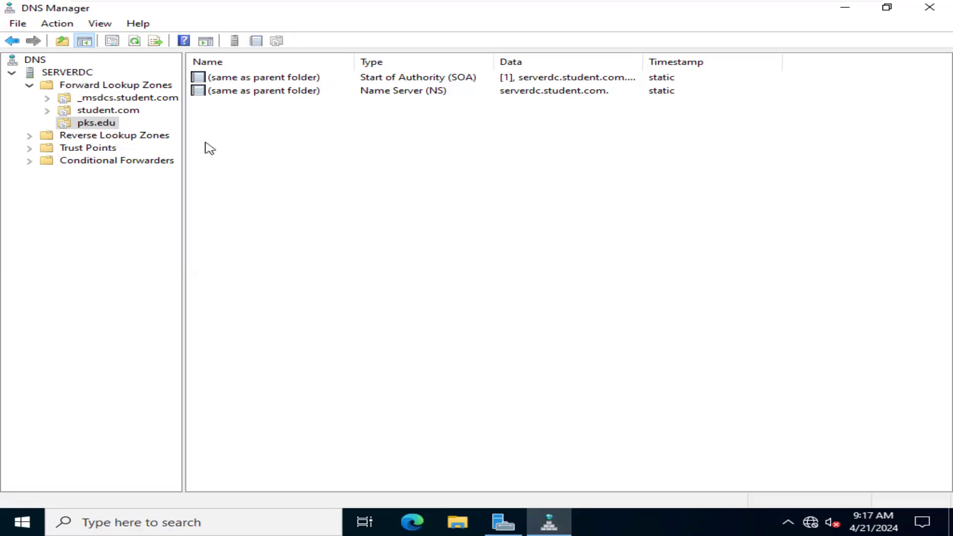
- Open a Command Prompt and ping the server's IP address 10.10.10.1
key("super+r")
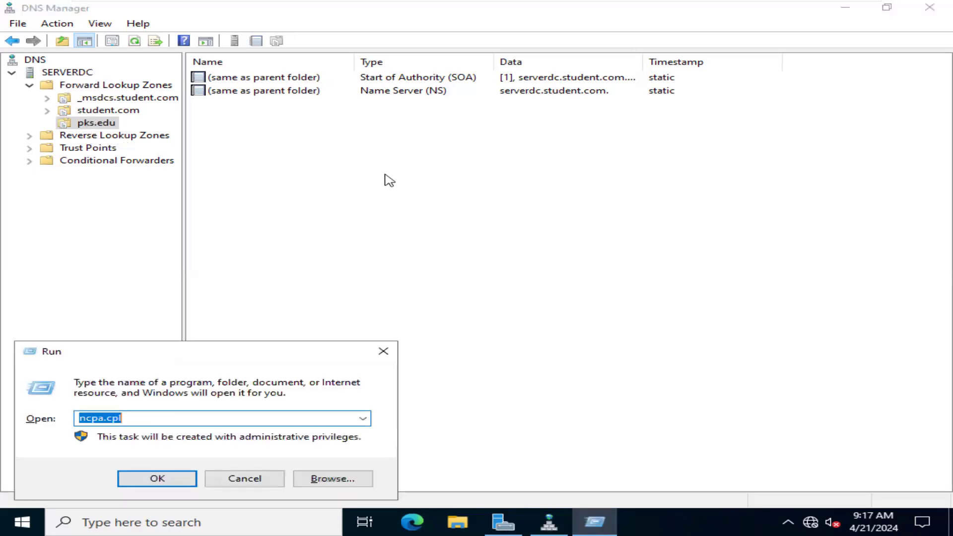
type("cmd")
key("Return")
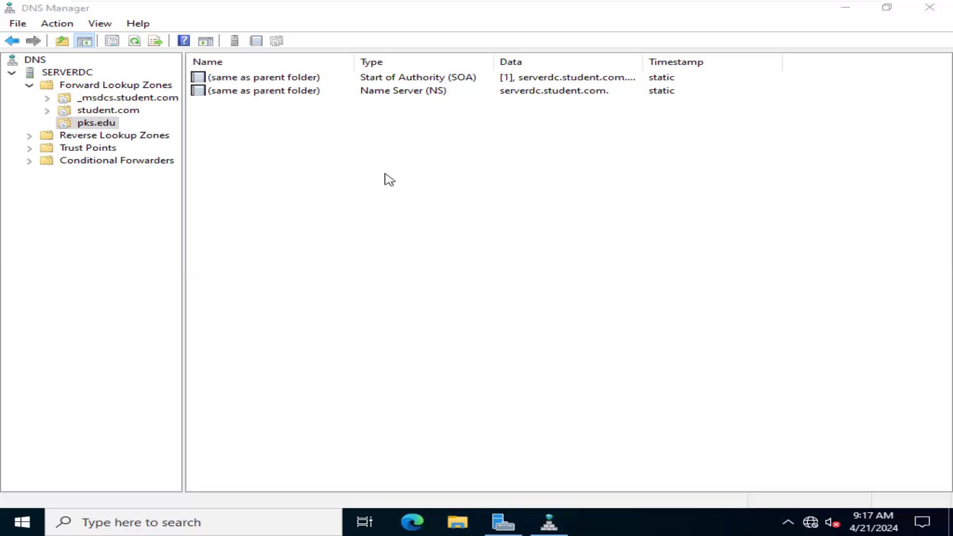
type("ping 10")
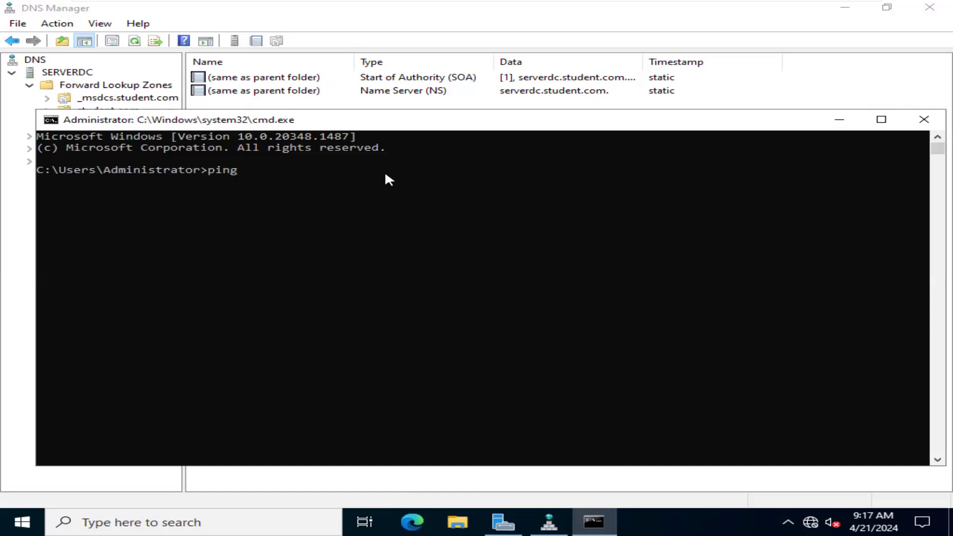
type(".10.10.1")
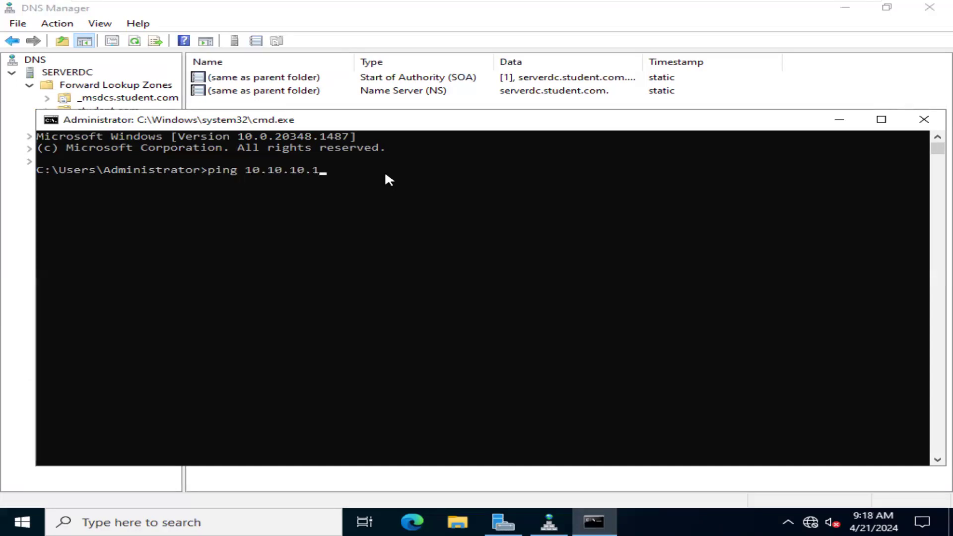
key("Return")
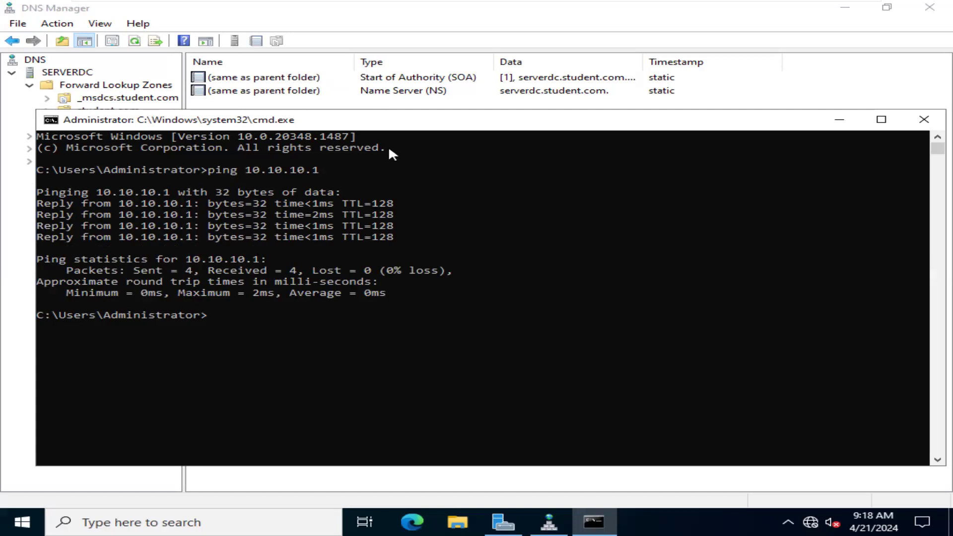
- Ping the host name serverdc.pks.edu, and close the Command Prompt
type("ping serverdc.")
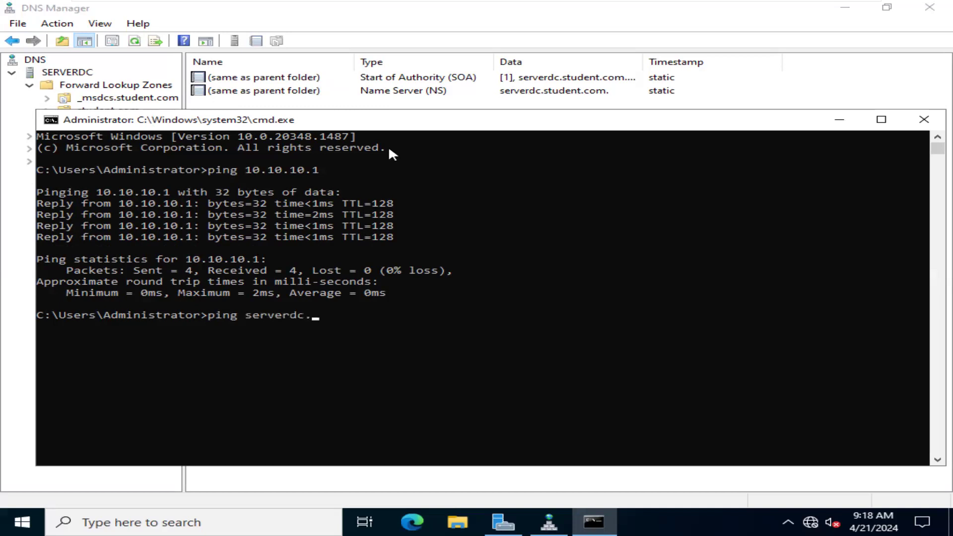
type("pks.eduj")
key("BackSpace")
key("Return")
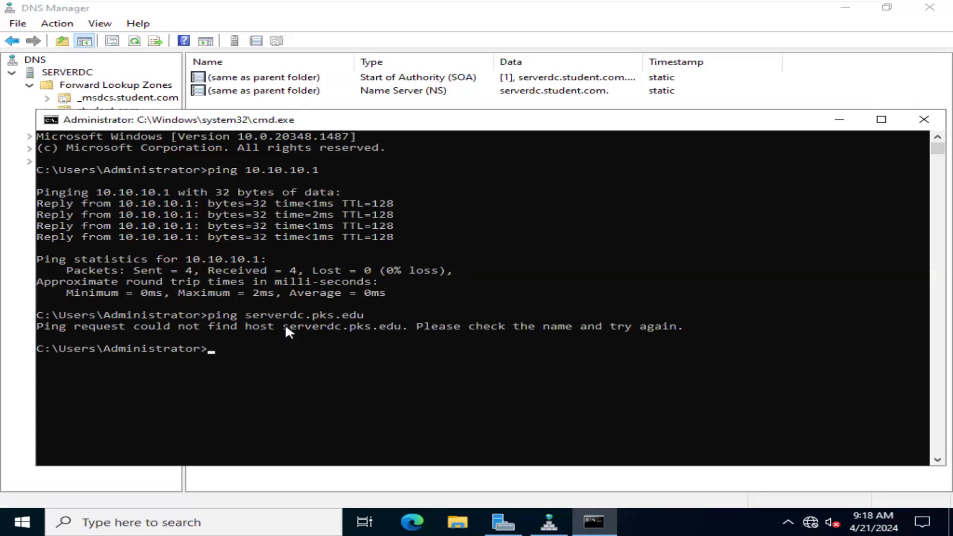
left_click(924, 119)
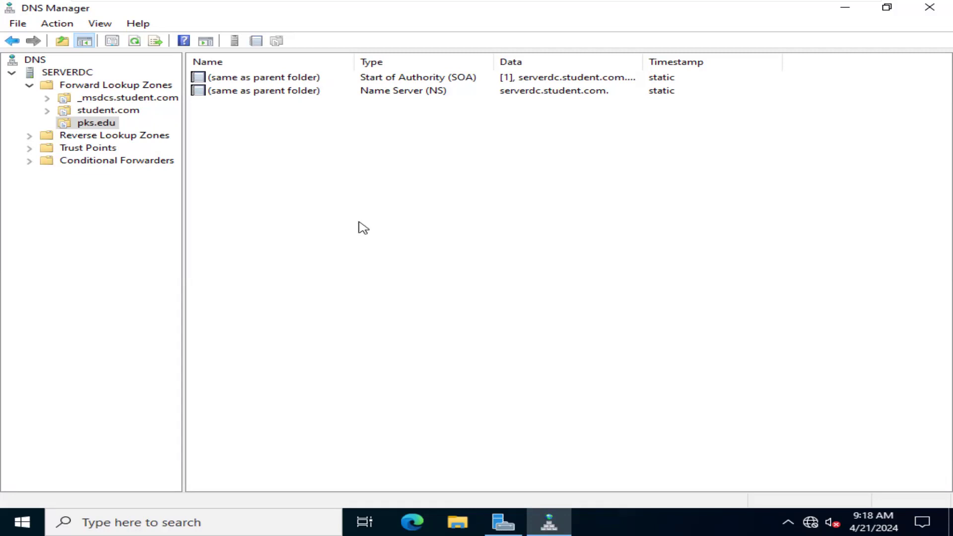
- Add a host (A) record named ServerDC with IP address 10.10.10.1 to the pks.edu zone and select the record
right_click(346, 153)
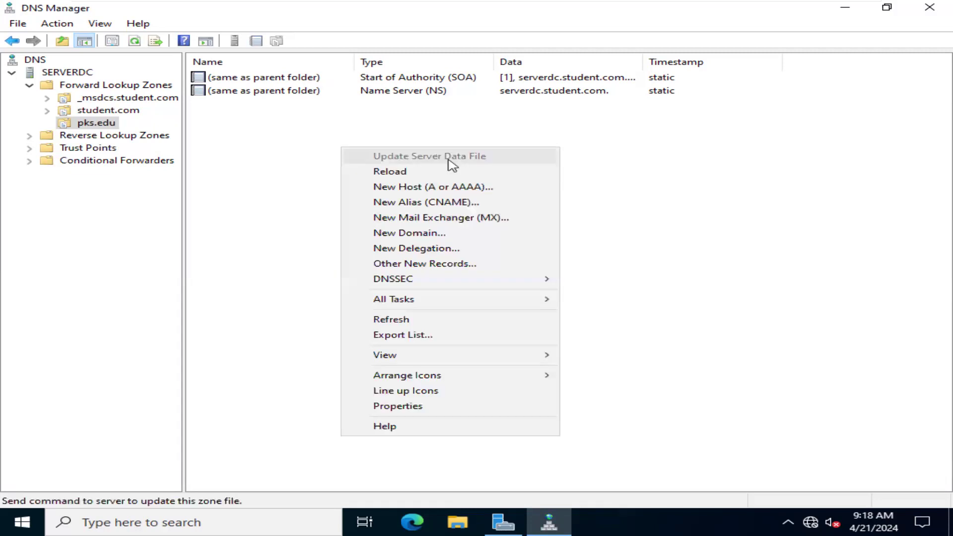
left_click(502, 195)
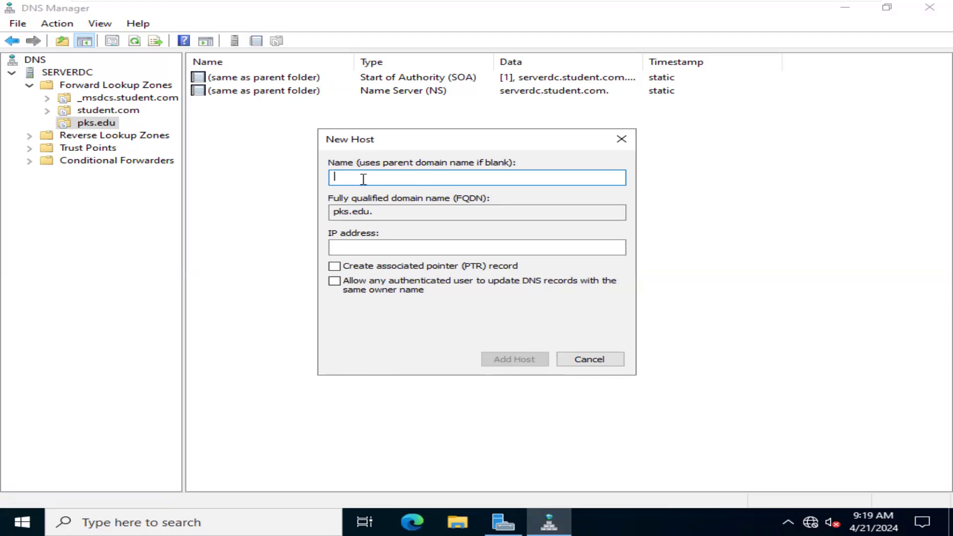
type("ServerDC")
left_click(409, 251)
type("10.")
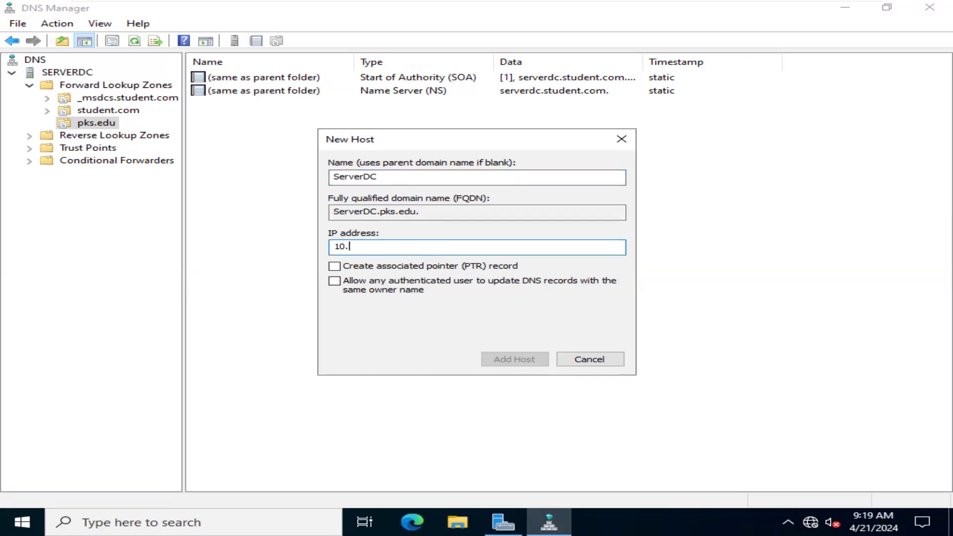
type(" 10. 10. 1")
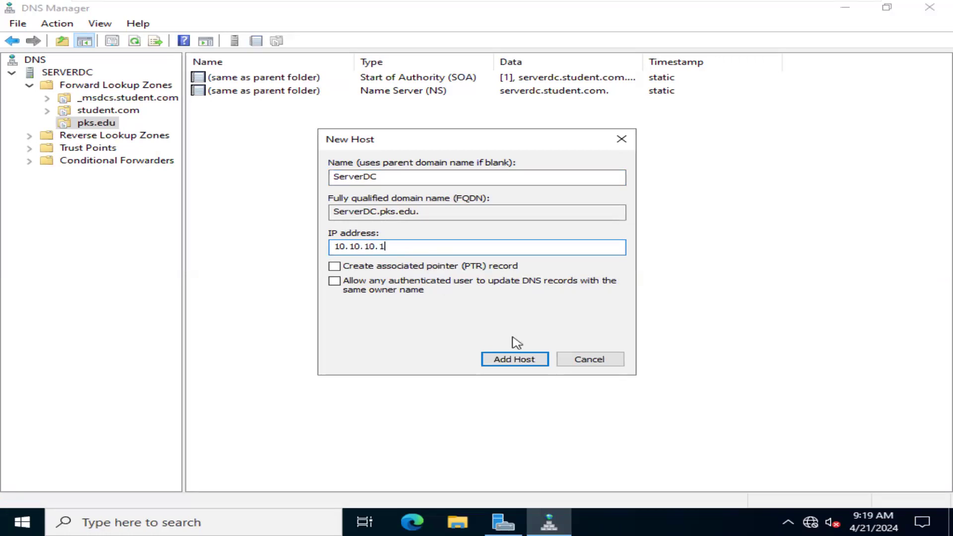
left_click(539, 358)
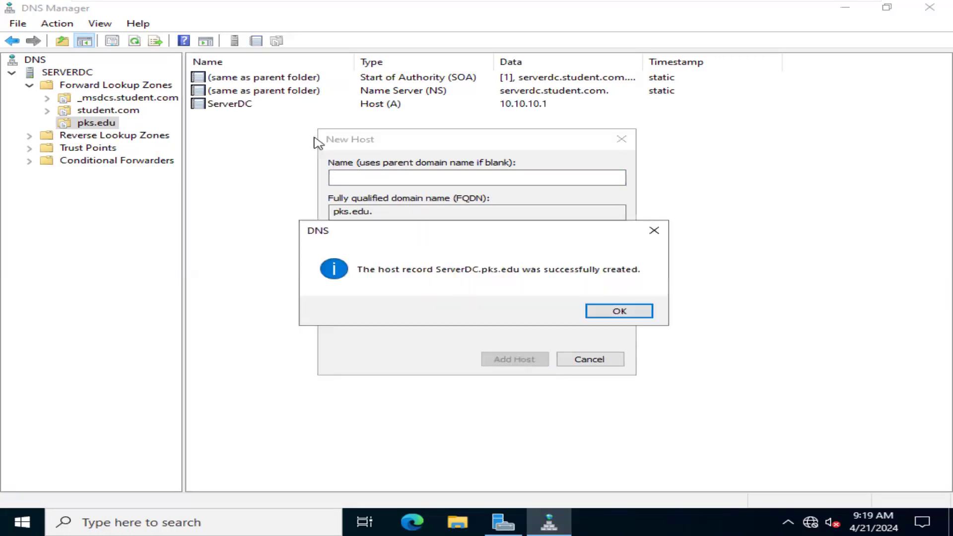
left_click(614, 311)
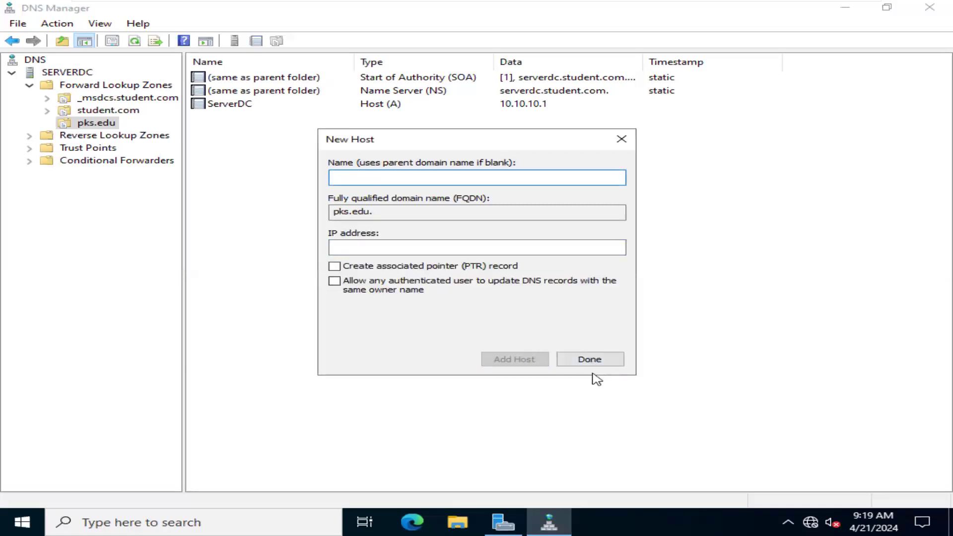
left_click(606, 363)
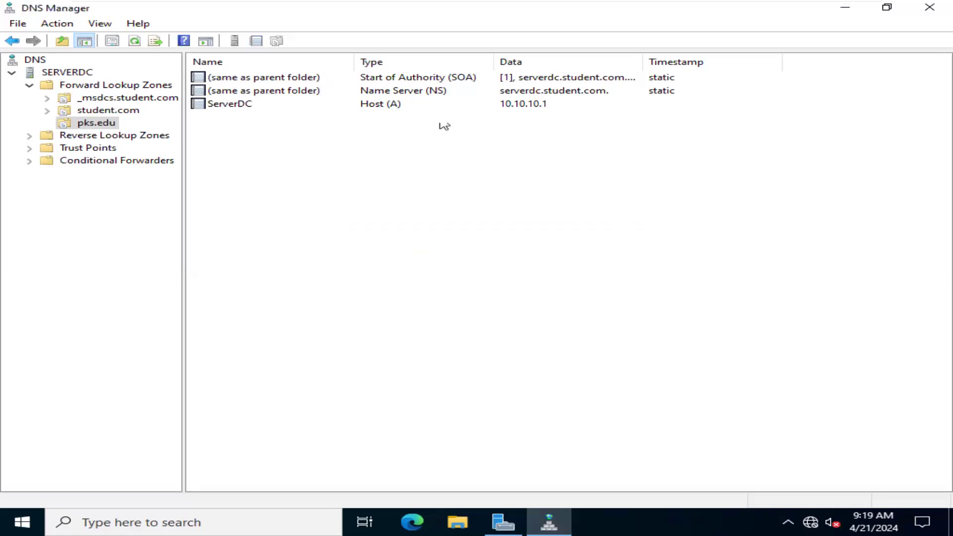
left_click(234, 105)
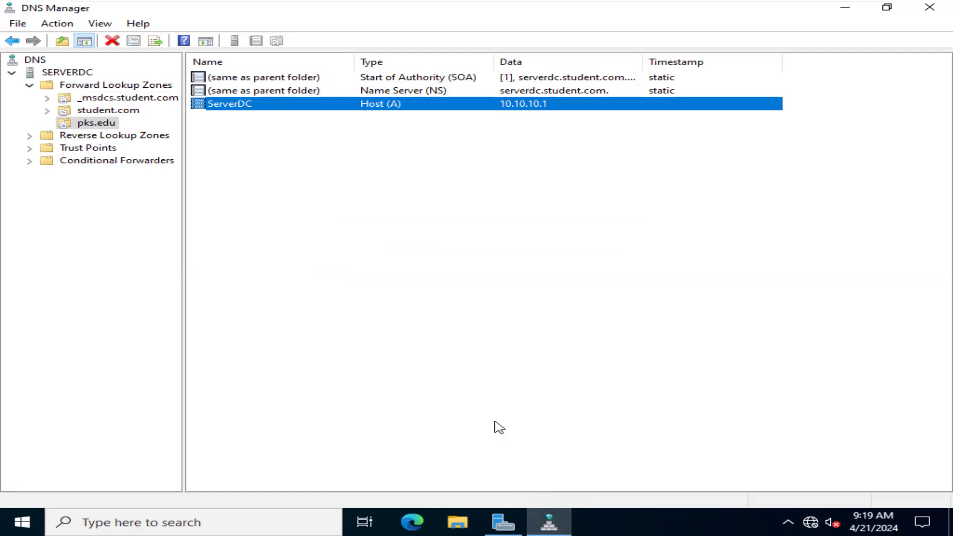
- Open a new Command Prompt window for testing the added host record
key("alt+Tab")
key("alt+Tab")
key("alt+Tab")
key("alt+Tab")
key("super+r")
type("cmd")
key("Return")
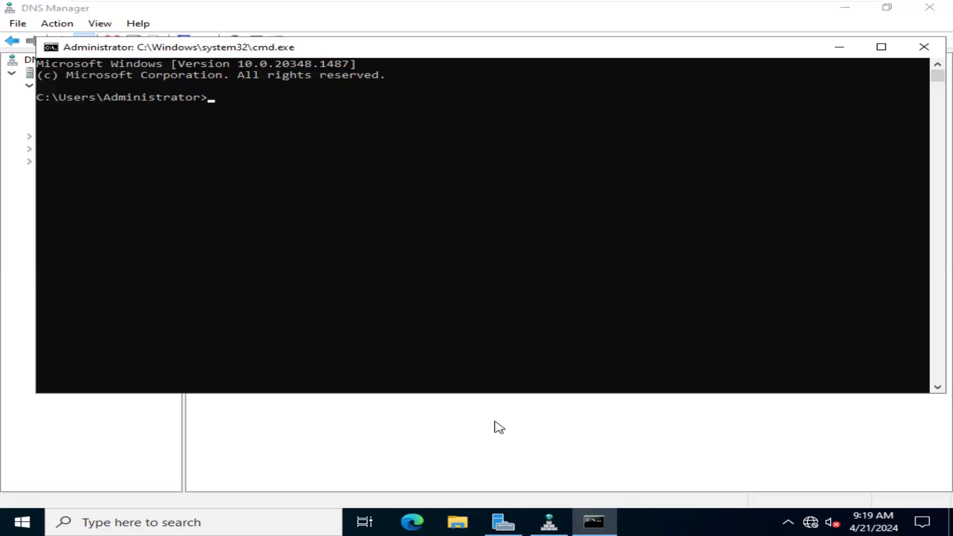
- Ping serverdc.pks.edu to test name resolution through the host record
type("ping serverdc")
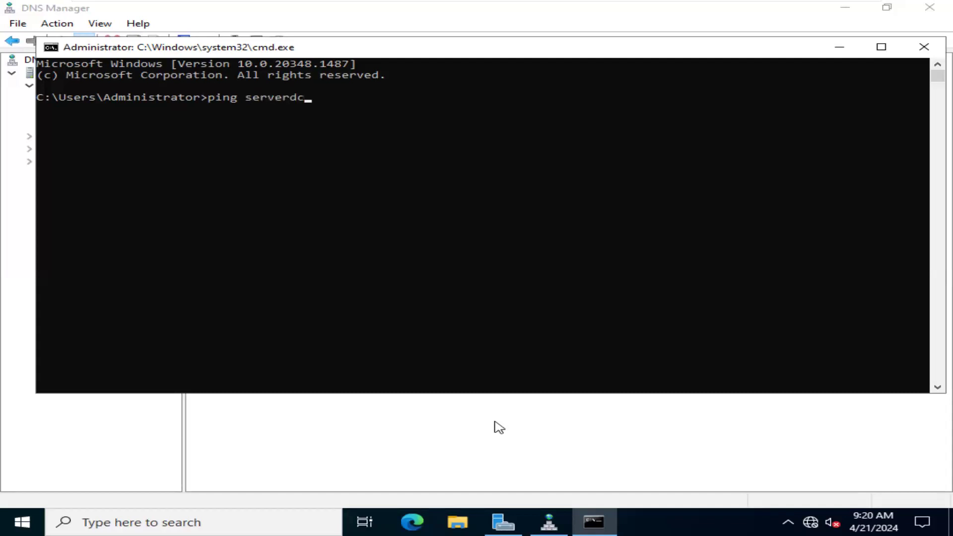
type(".")
type("pks.edu")
key("Return")
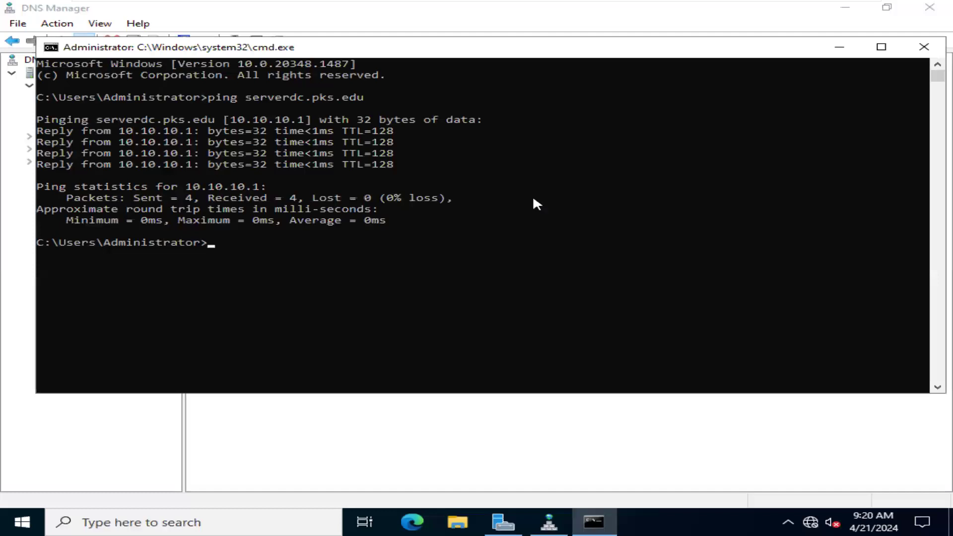
- Highlight the resolved IP address in the ping output, close the Command Prompt, and select the pks.edu zone
left_click_drag(231, 119, 318, 119)
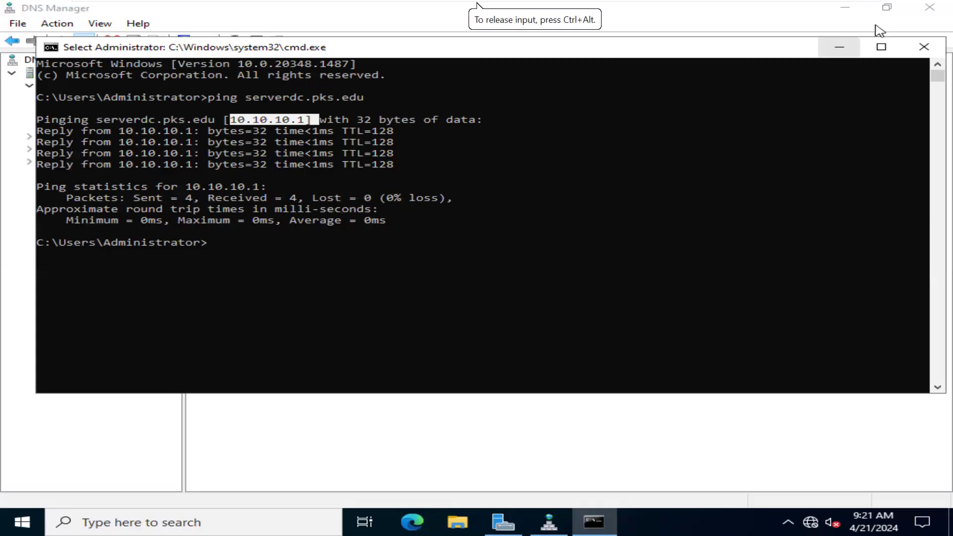
left_click(925, 48)
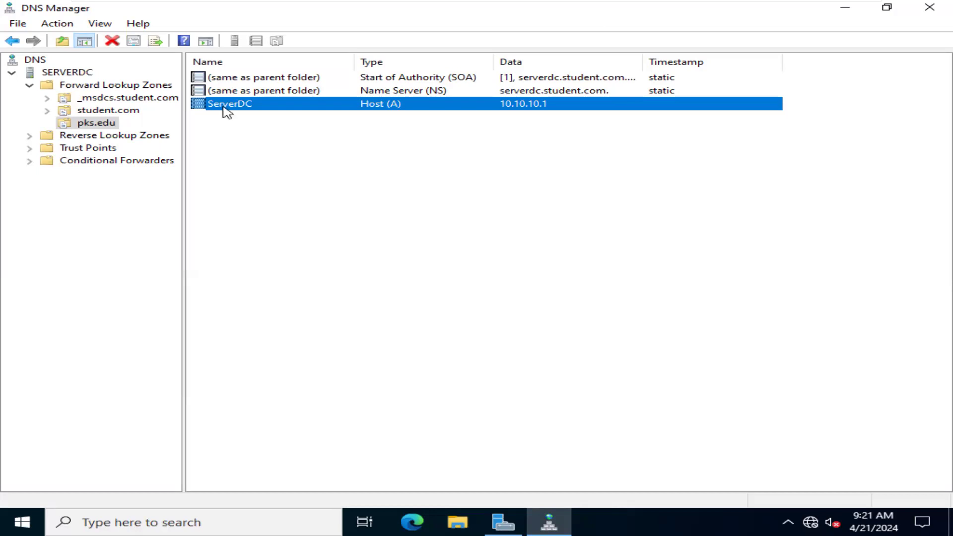
left_click(243, 143)
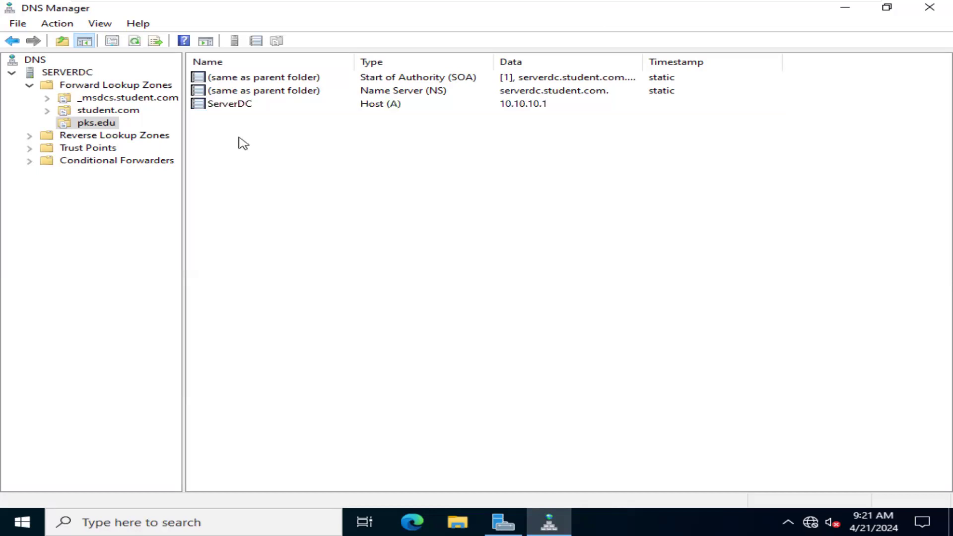
left_click(101, 124)
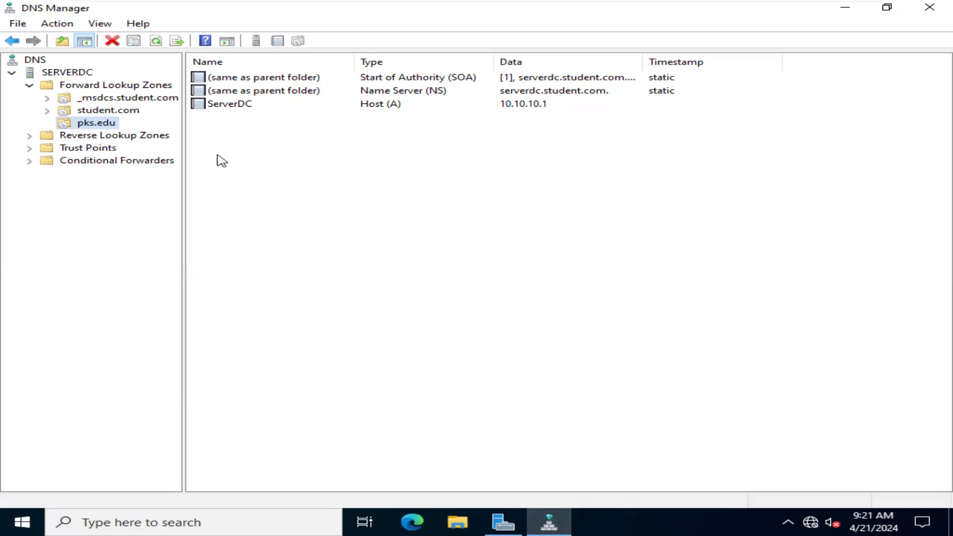
- Start a new forward lookup zone as a primary zone stored in Active Directory, replicated to all DNS servers in the student.com domain
right_click(85, 76)
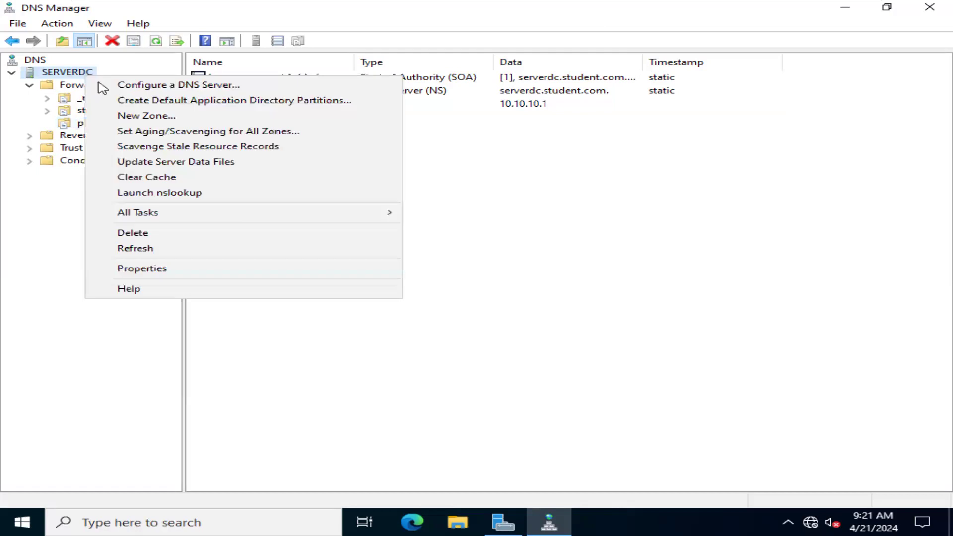
right_click(79, 87)
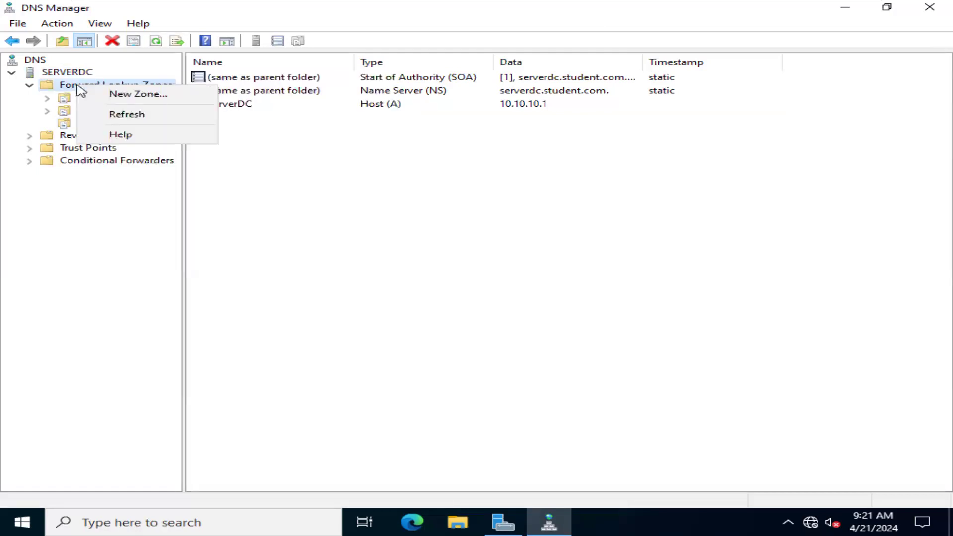
left_click(130, 95)
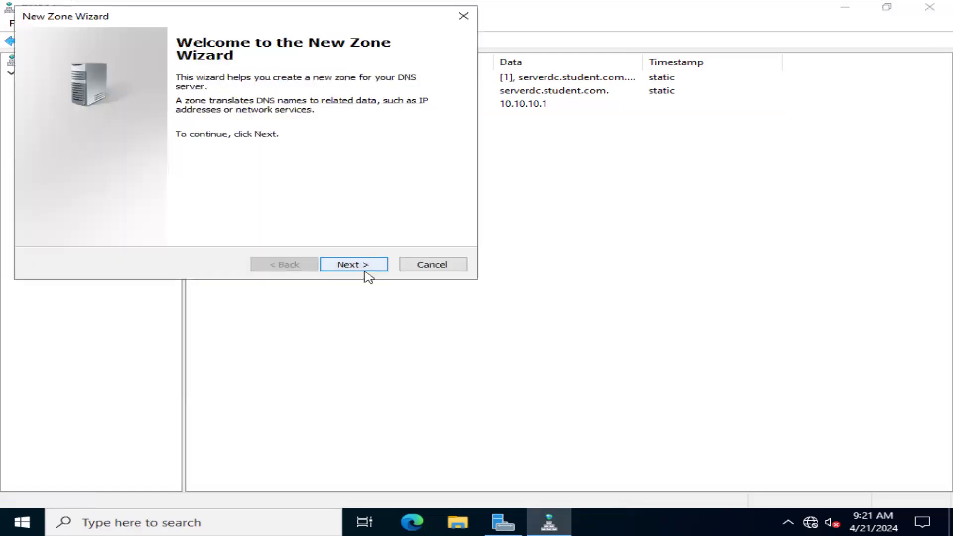
left_click(373, 270)
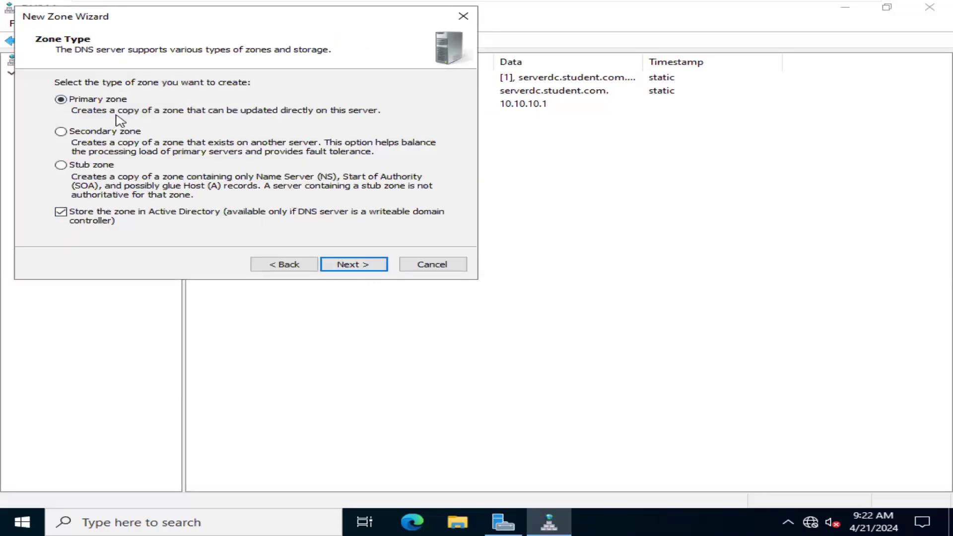
left_click(370, 273)
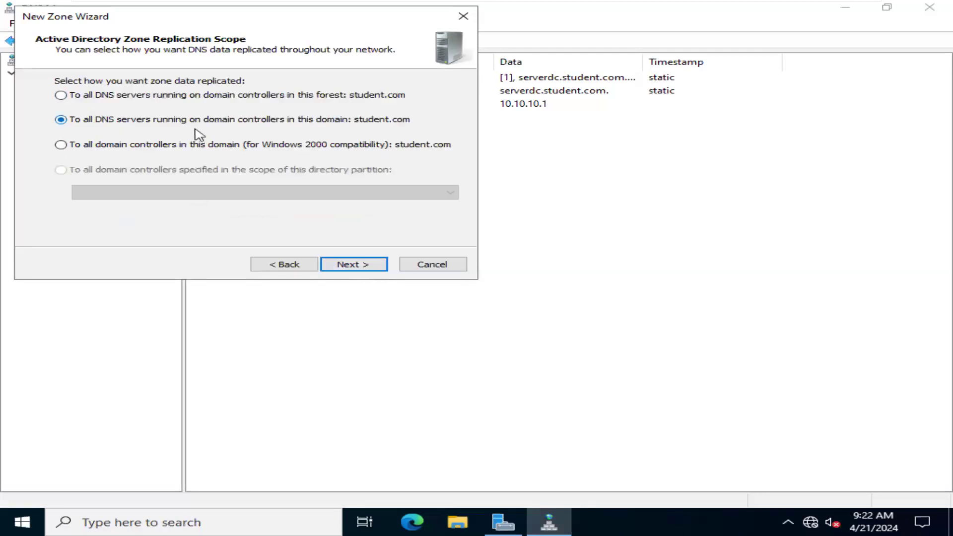
left_click(372, 272)
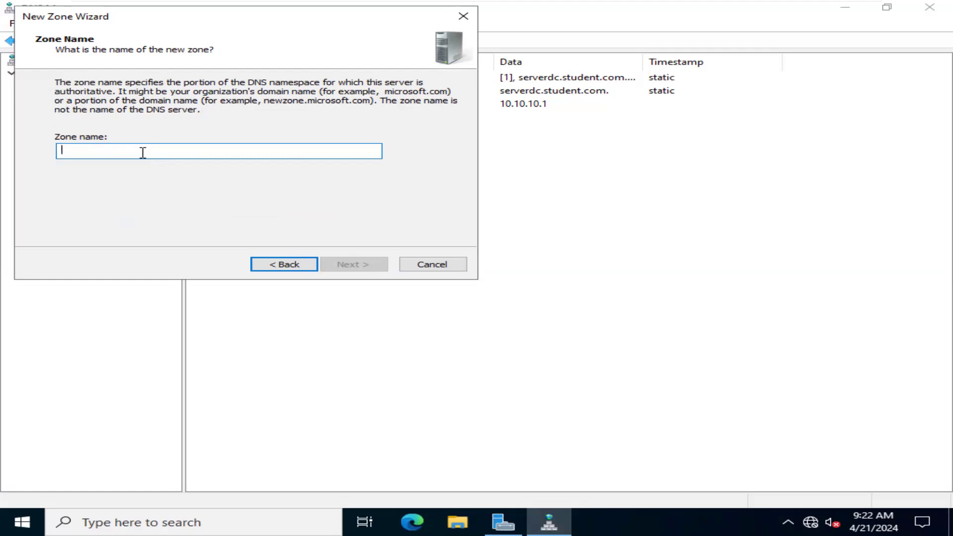
- Name the new zone abc.mil, allow both nonsecure and secure dynamic updates, and finish creating the zone
type("abc")
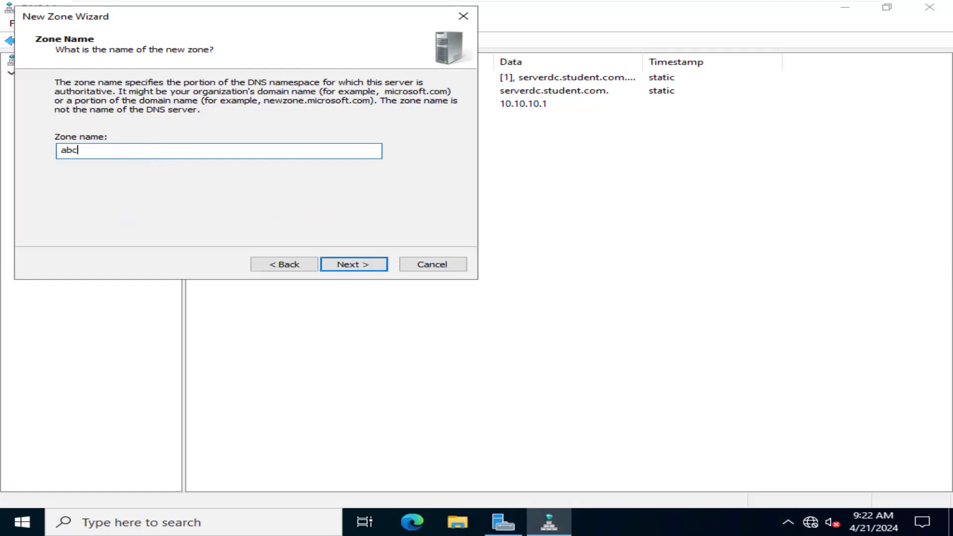
type(".mil")
left_click(384, 267)
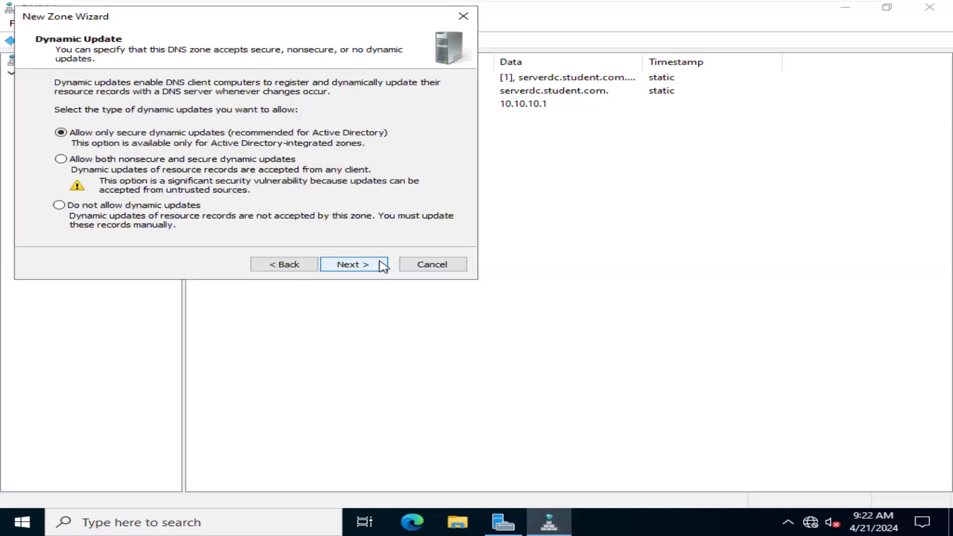
left_click(178, 160)
left_click(367, 267)
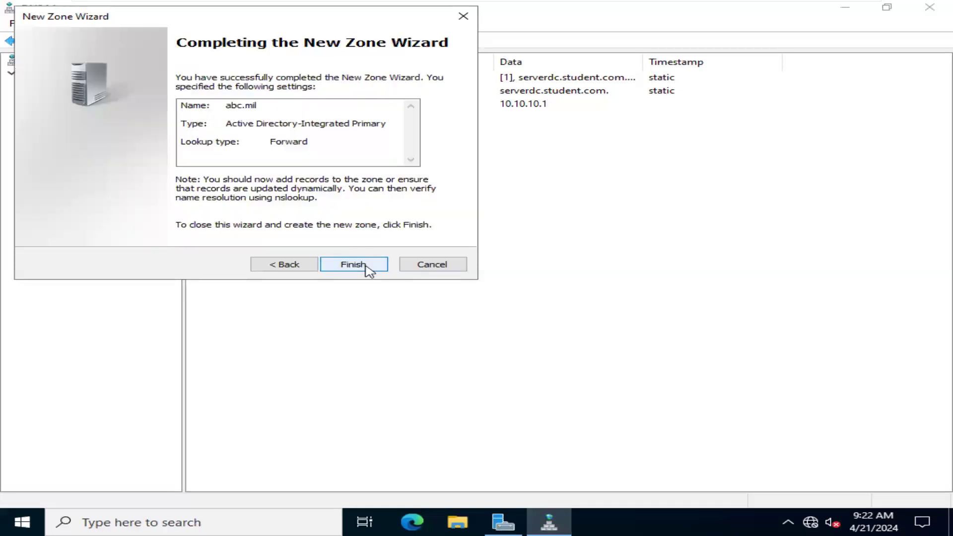
left_click(353, 264)
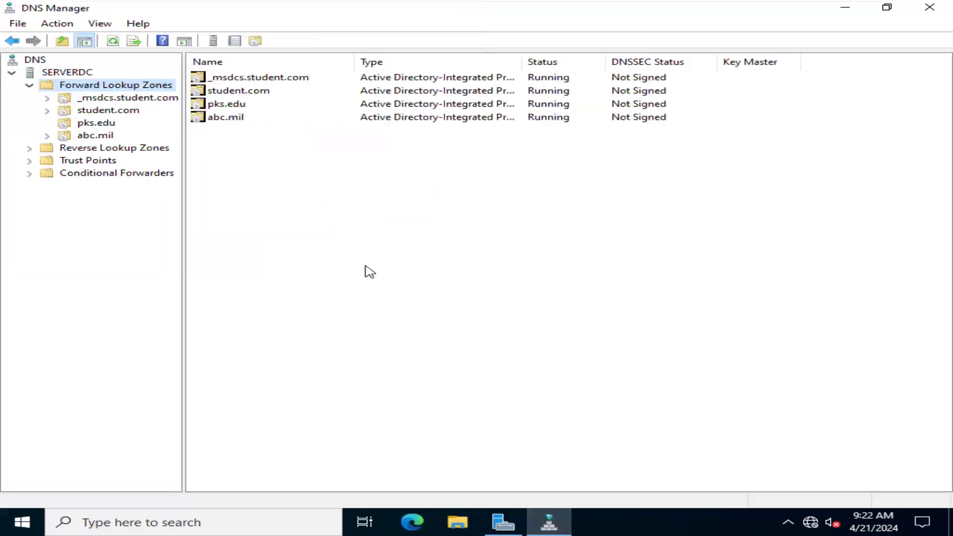
- Open the abc.mil zone to view its default records and select the Name Server (NS) record
double_click(234, 119)
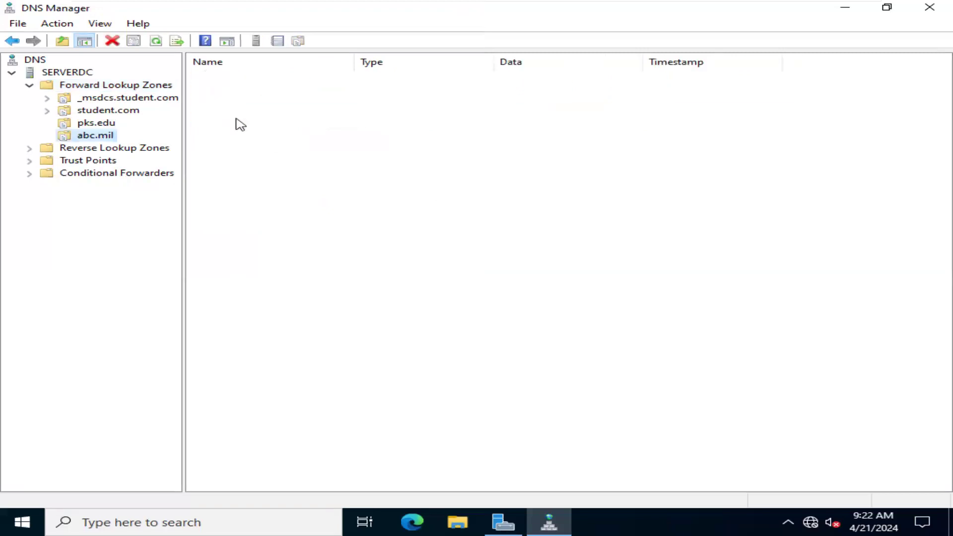
left_click(430, 83)
left_click(436, 103)
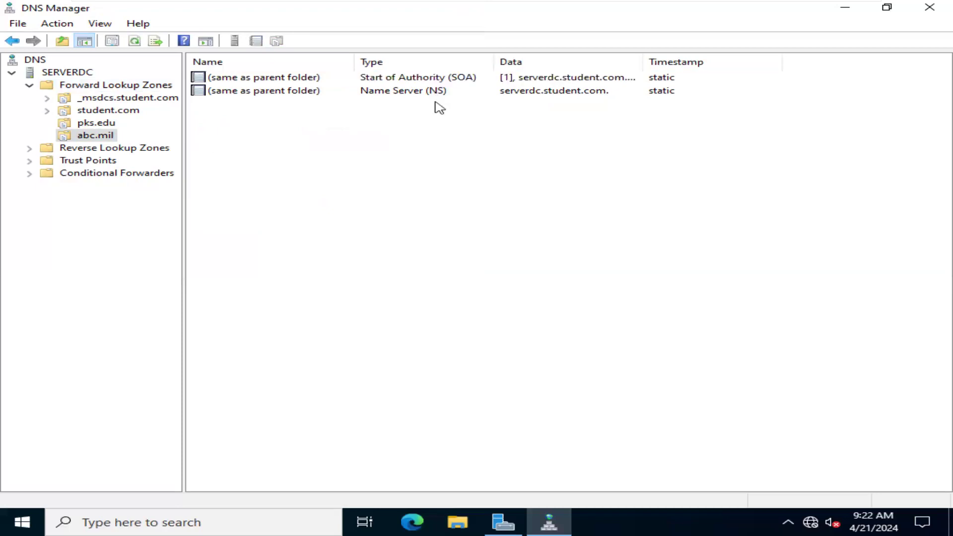
left_click(436, 94)
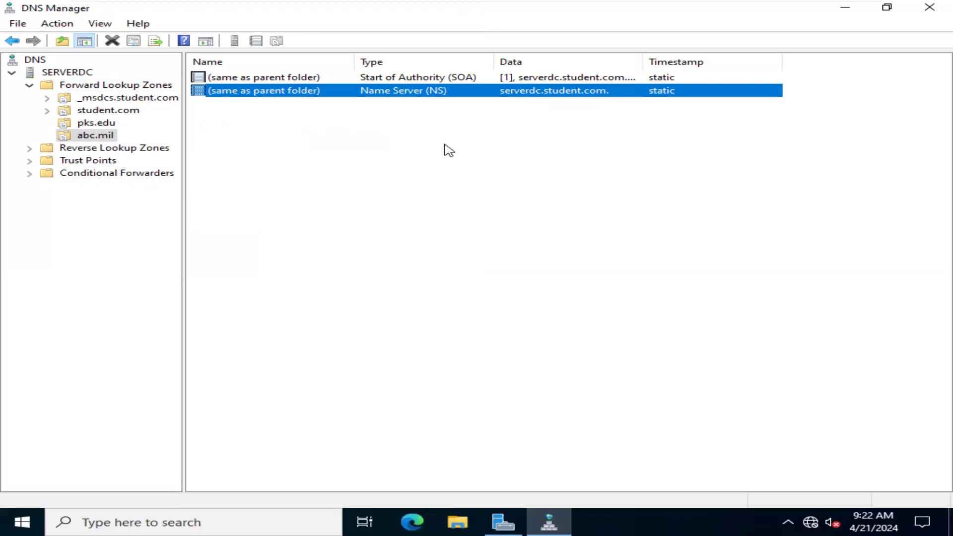
- Start a new host (A) record in the abc.mil zone and name it Serverdc
right_click(430, 143)
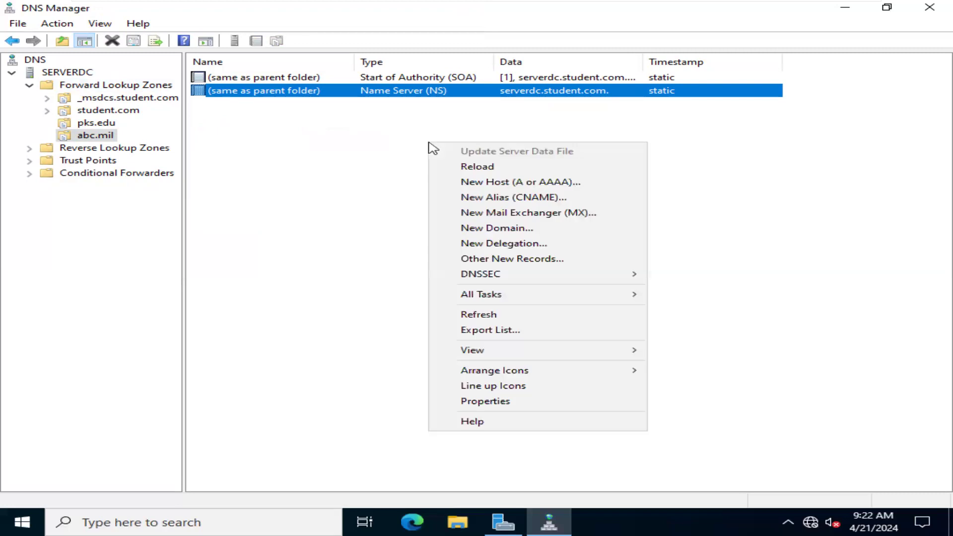
left_click(507, 183)
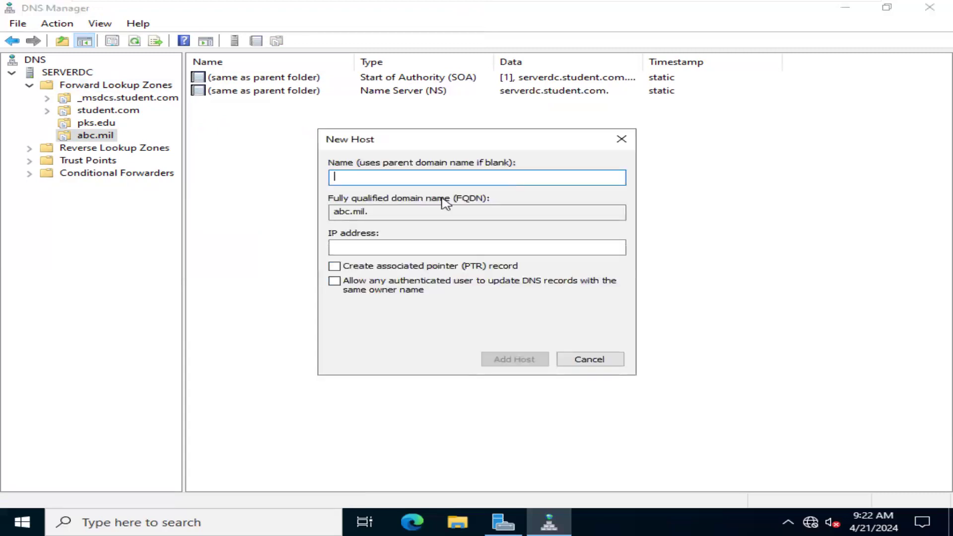
type("Se3rver")
key("BackSpace")
key("BackSpace")
key("BackSpace")
key("BackSpace")
key("BackSpace")
type("rv")
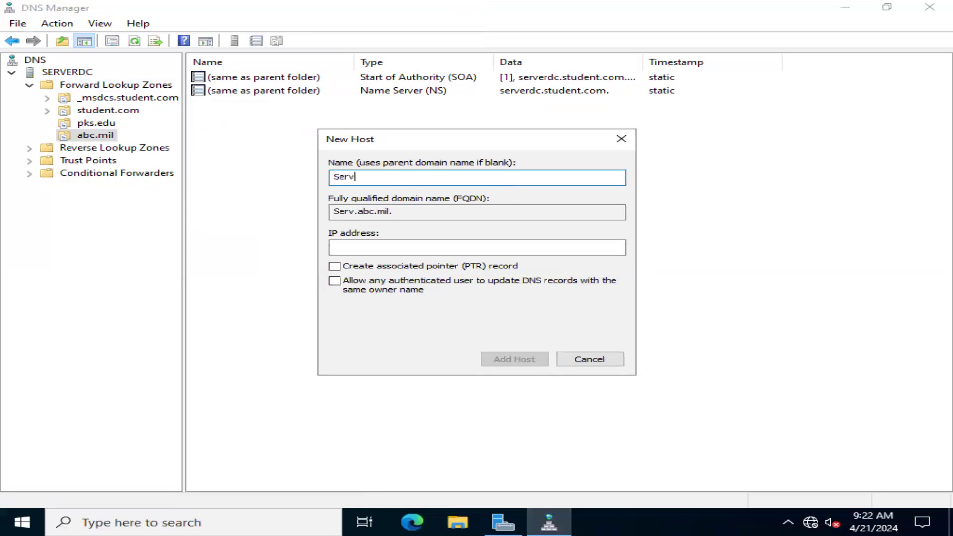
type("erdc")
- Set the host's IP address to 10.10.10.1, add the record, and close the New Host dialog
left_click(361, 248)
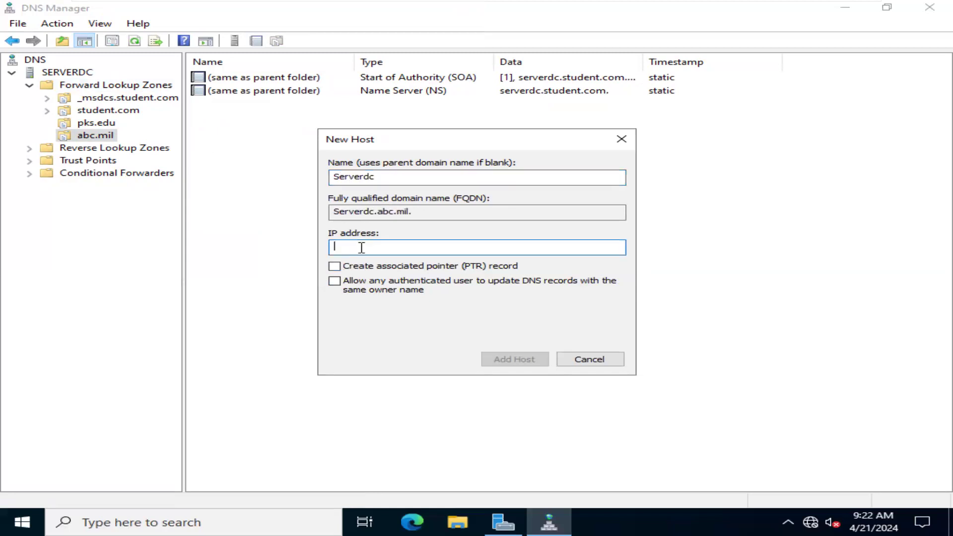
type("10.10.10.1")
key("Return")
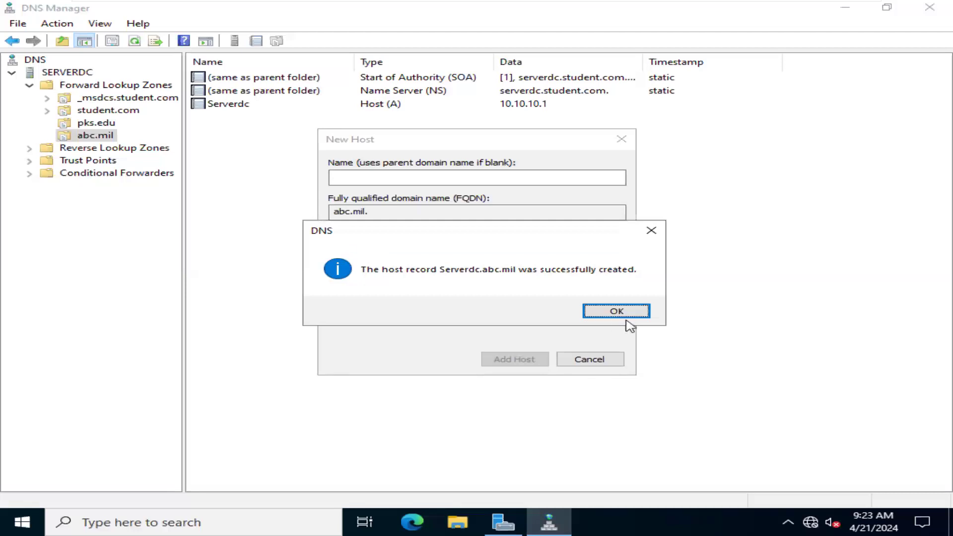
left_click(627, 315)
left_click(596, 359)
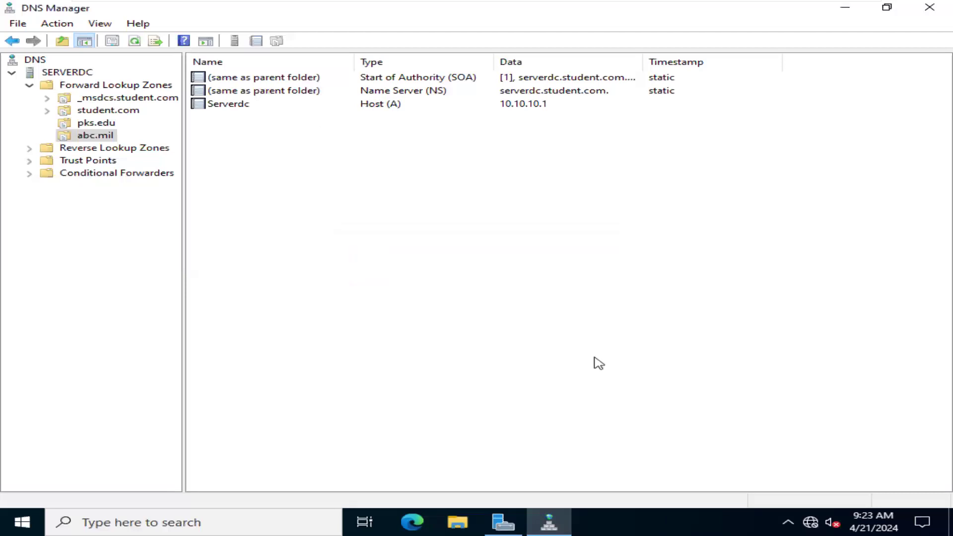
- Review the properties of the Serverdc host record in abc.mil and close them without changes
left_click(386, 105)
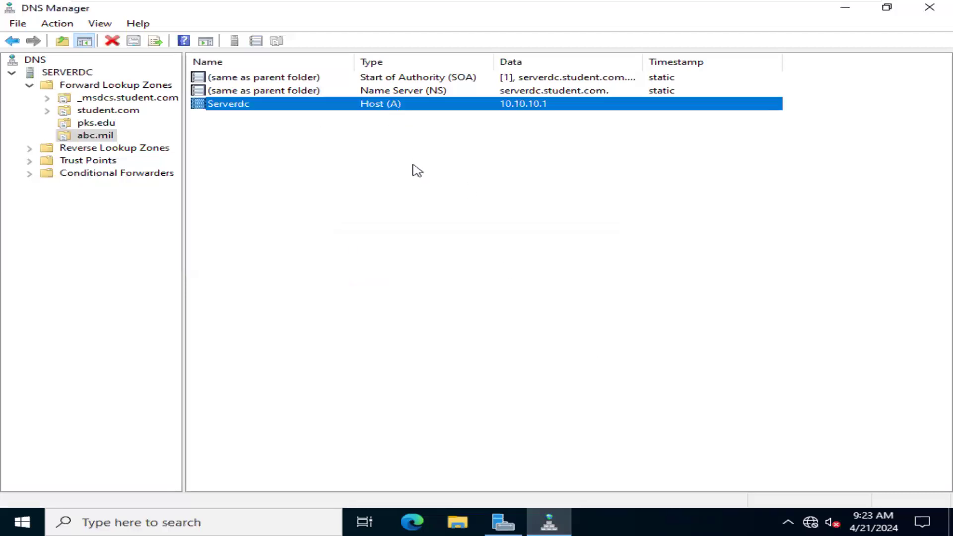
left_click(419, 173)
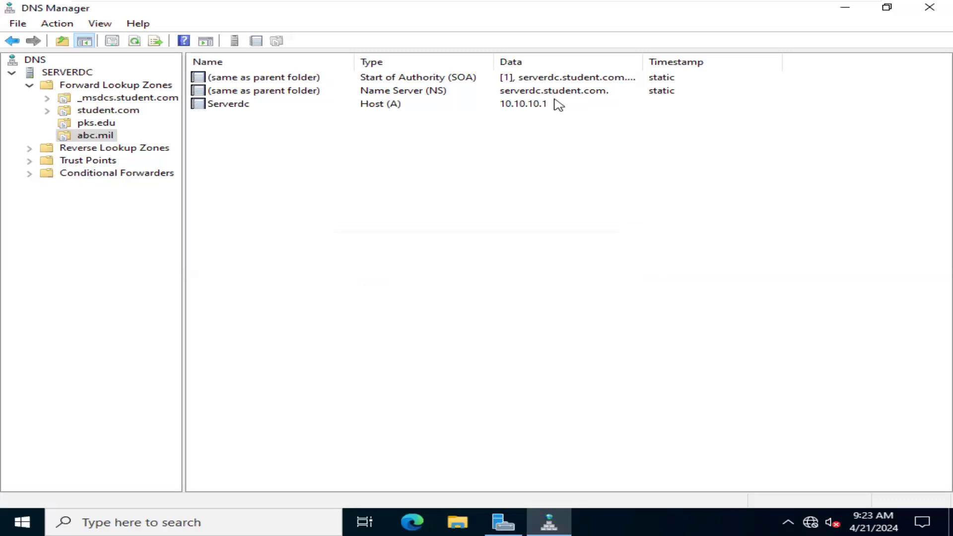
double_click(293, 110)
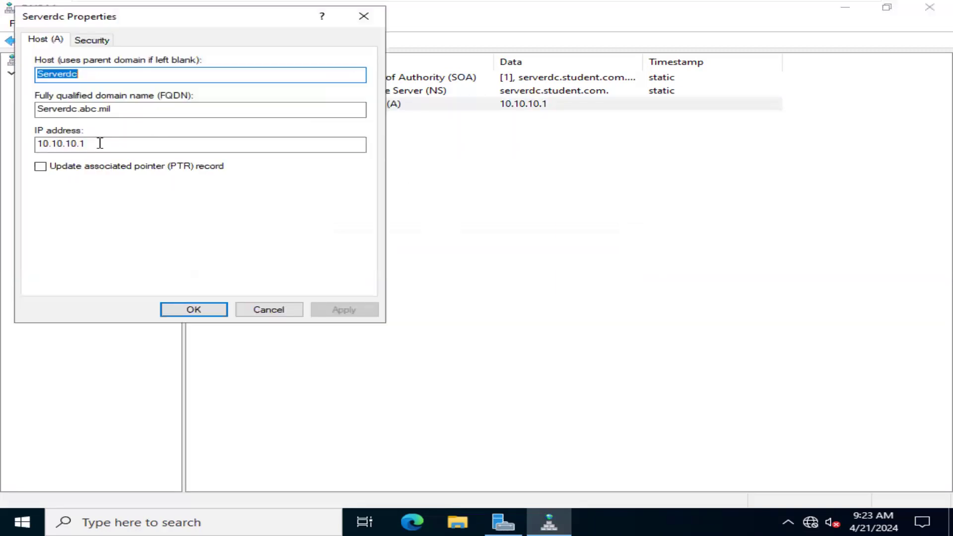
left_click(380, 19)
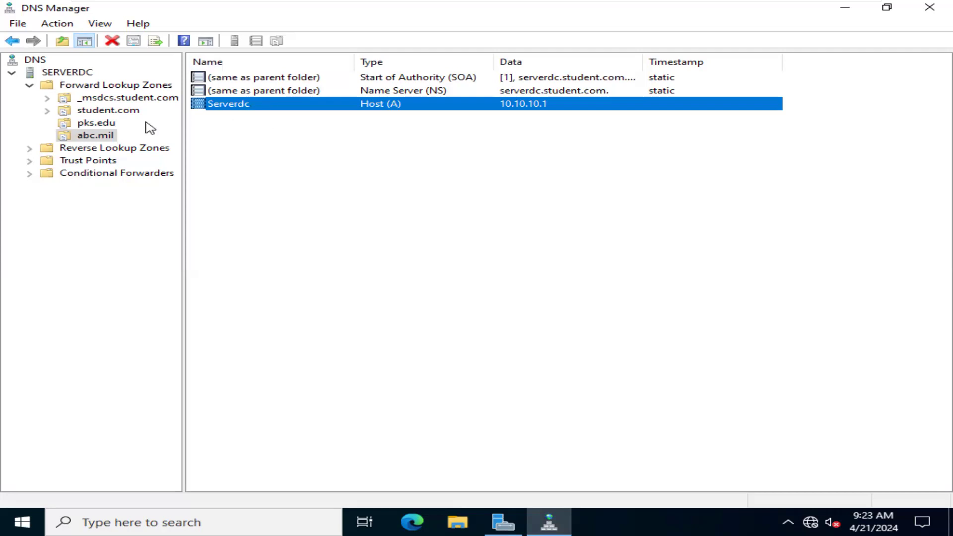
- View the other resource record types available for the abc.mil zone and close the dialog without creating a record
right_click(111, 138)
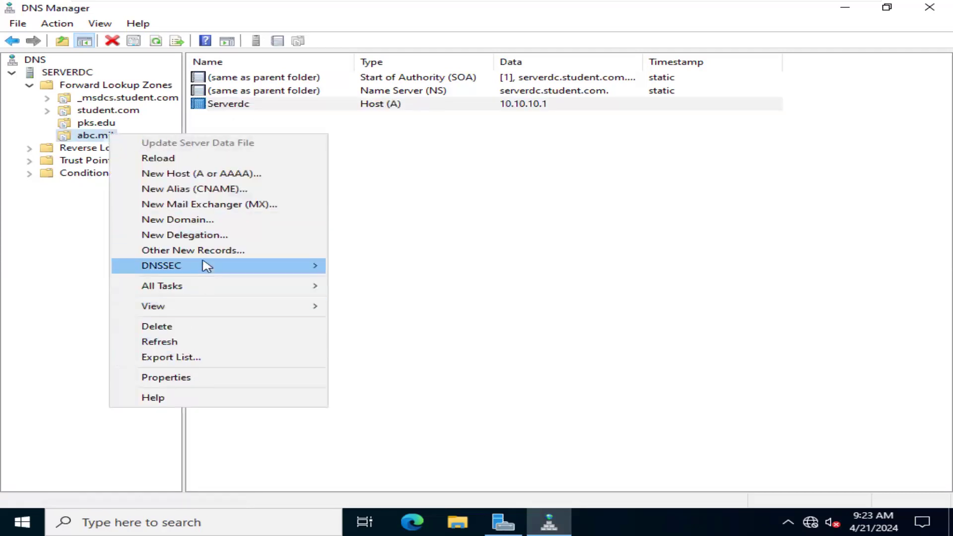
mouse_move(197, 290)
left_click(221, 252)
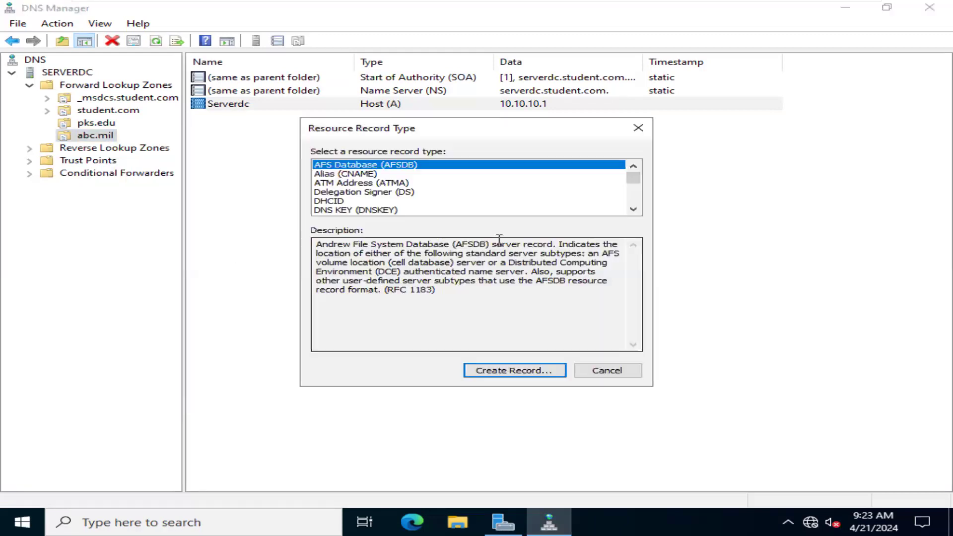
left_click(639, 128)
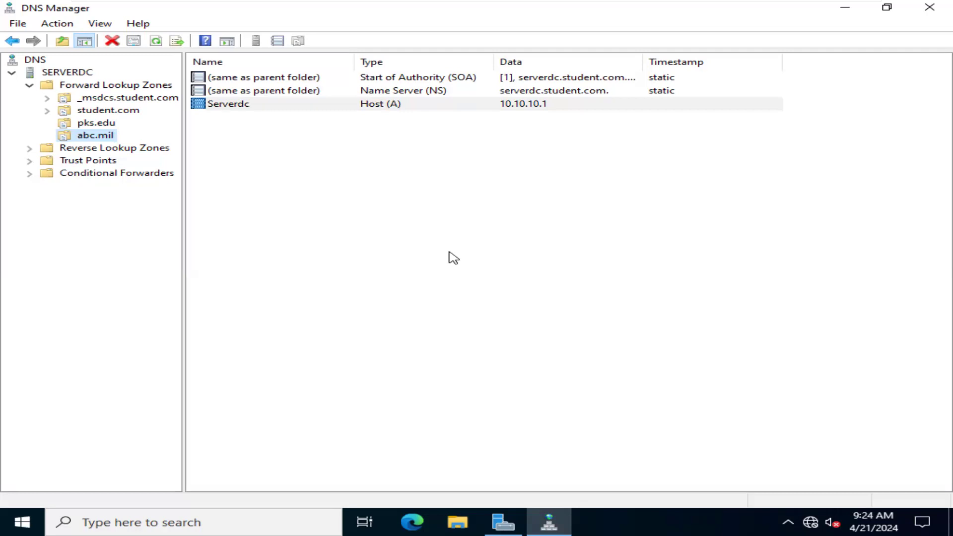
- Open a Command Prompt, begin a ping command, and move the window below the abc.mil records
key("super+r")
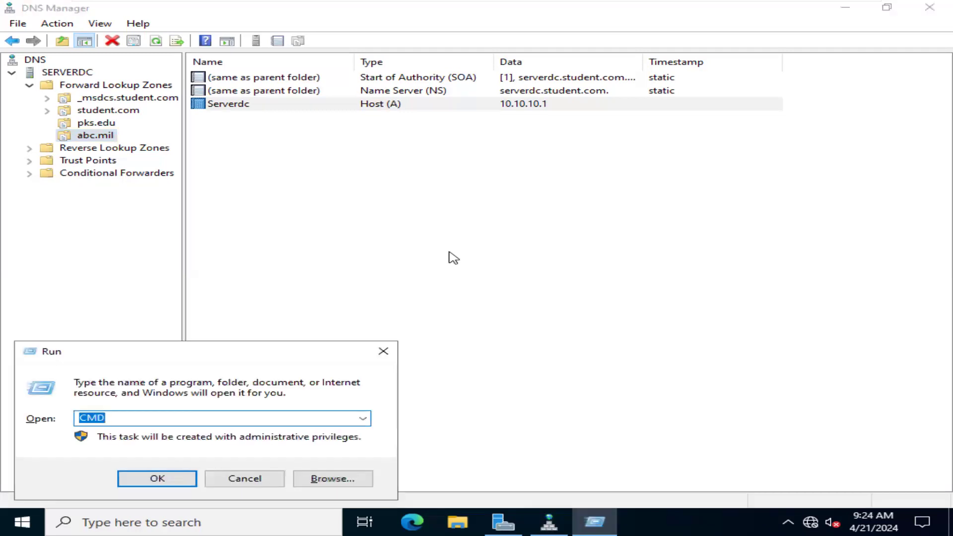
key("Return")
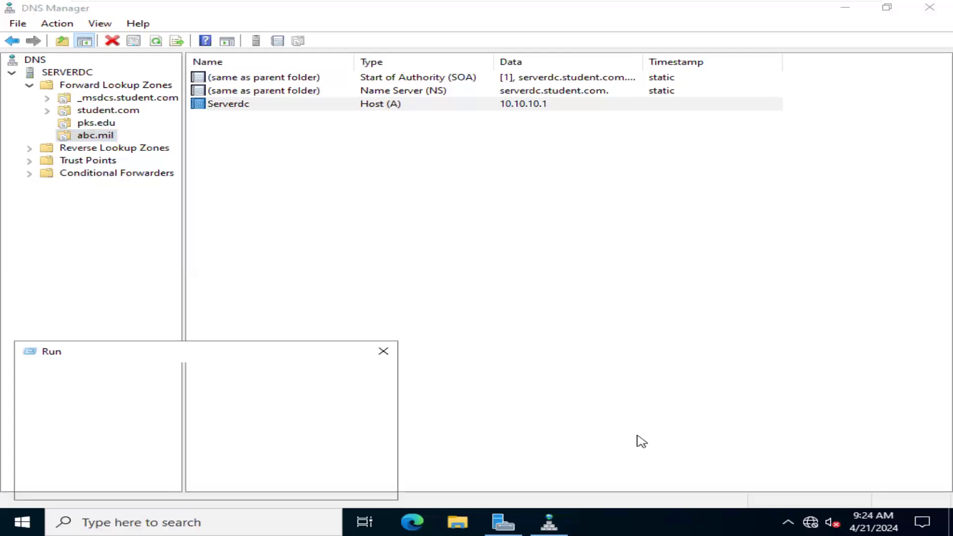
key("Return")
type("ping")
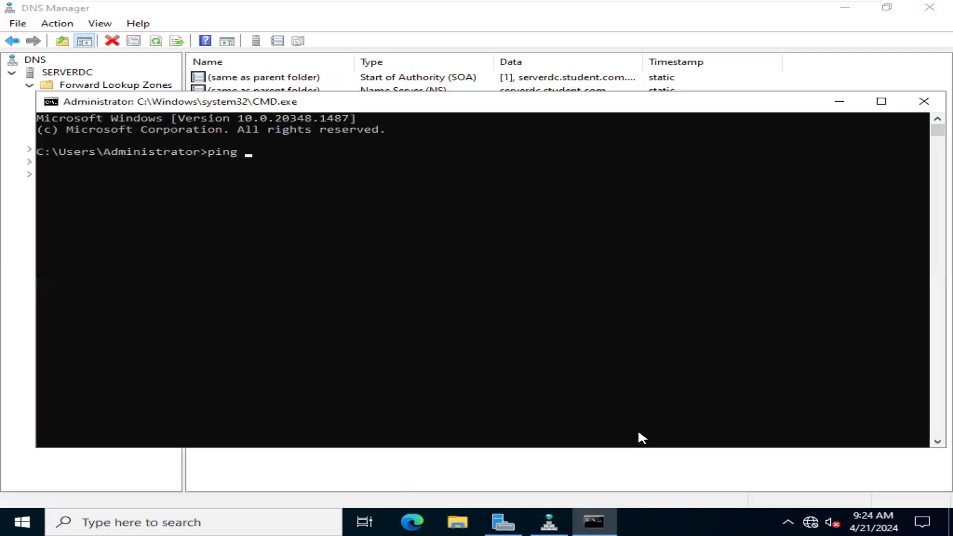
left_click_drag(602, 100, 740, 217)
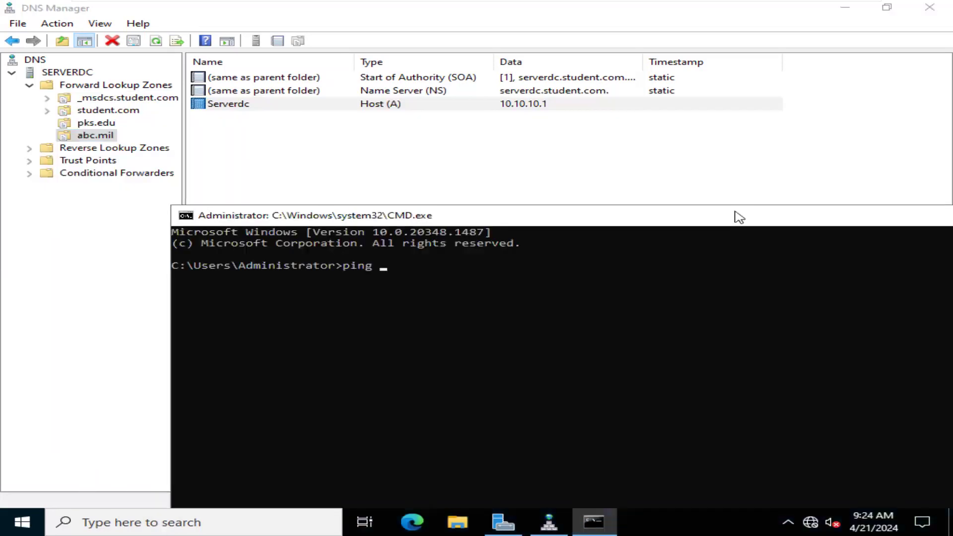
- Ping serverdc.abc.mil to test name resolution through the host record in the abc.mil zone
type("serverdc.abc.mil")
key("Return")
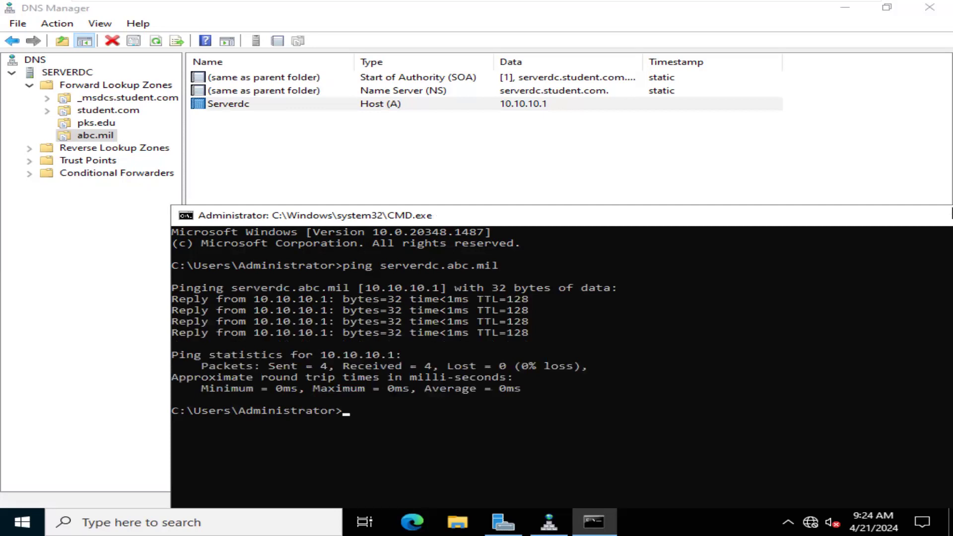
- Close the Command Prompt and begin an Active Directory-stored primary IPv4 reverse lookup zone, replicated to all DNS servers on domain controllers in the student.com domain
left_click_drag(891, 222, 691, 168)
left_click(859, 161)
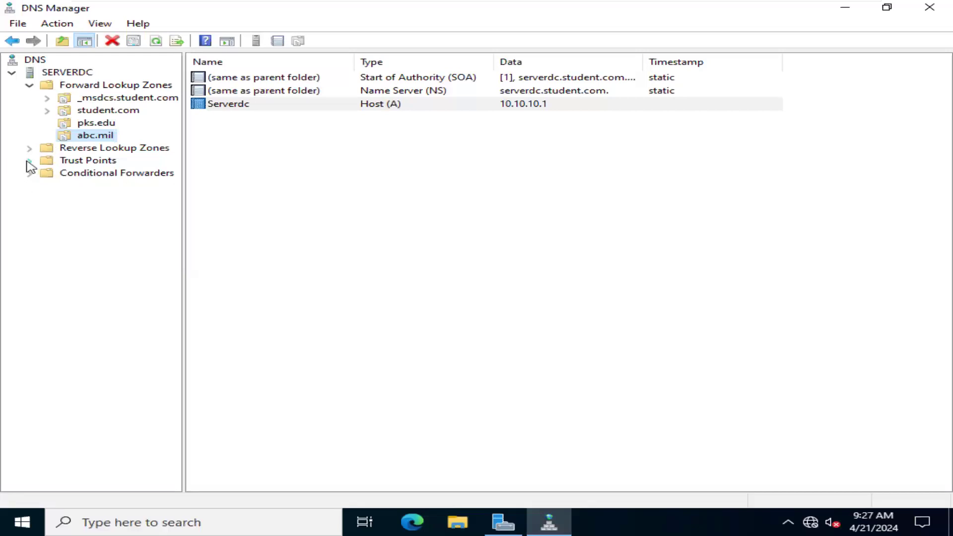
left_click(66, 149)
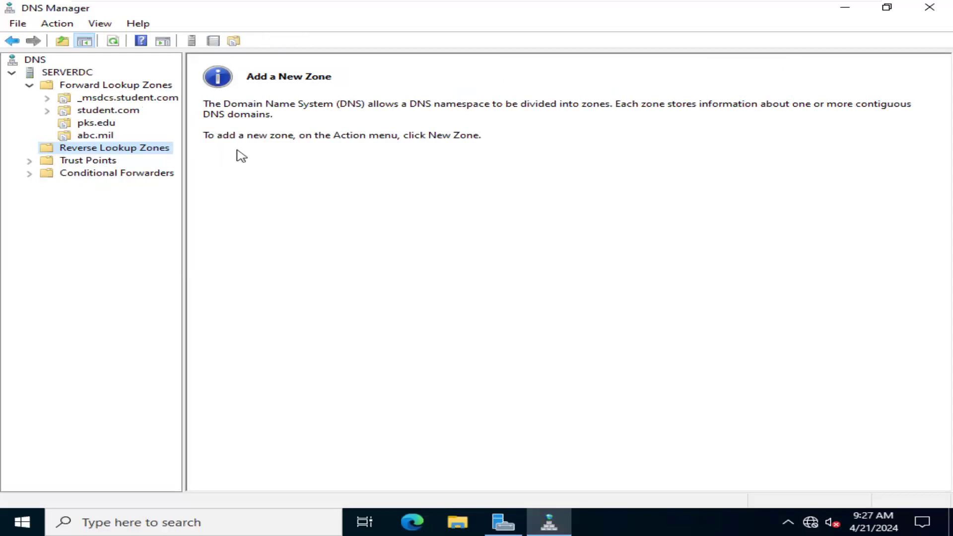
right_click(120, 154)
left_click(170, 164)
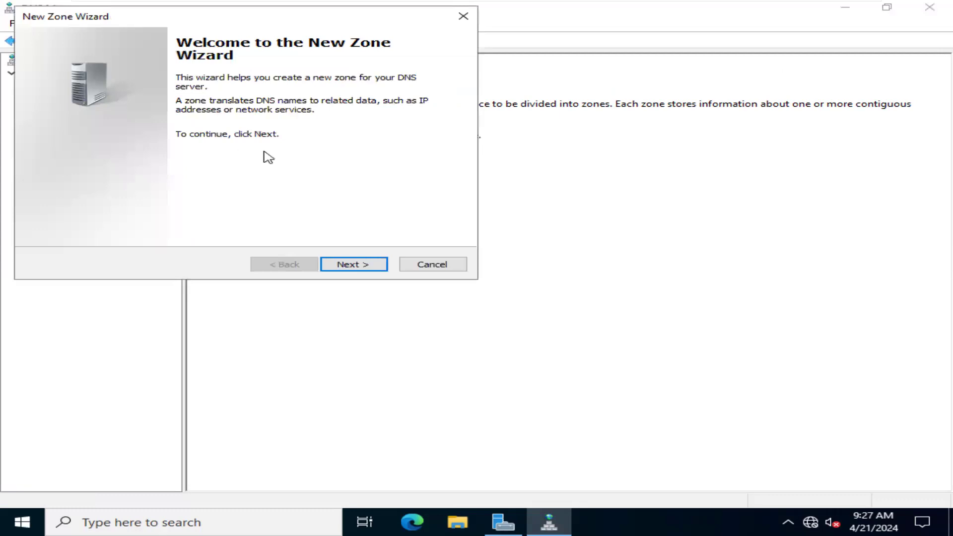
left_click(372, 266)
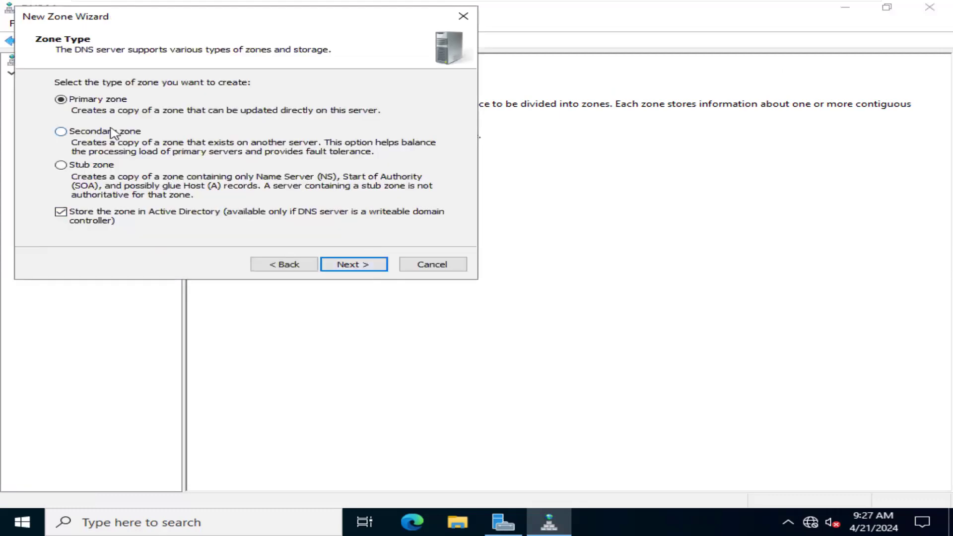
left_click(366, 266)
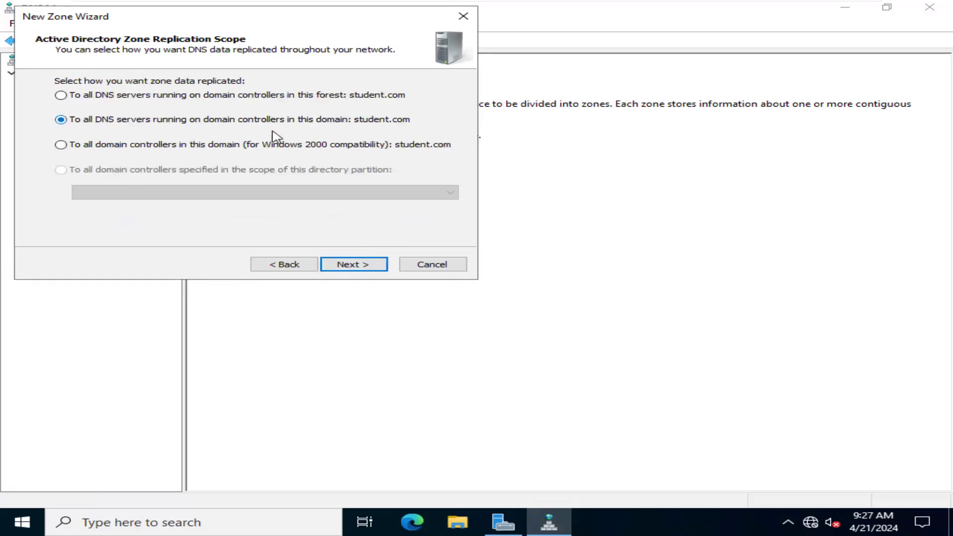
left_click(369, 267)
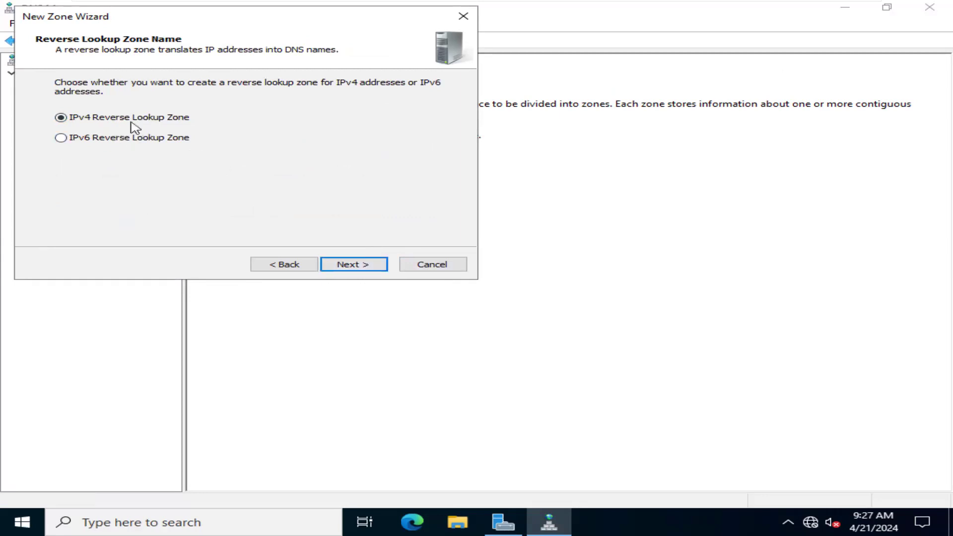
left_click(363, 272)
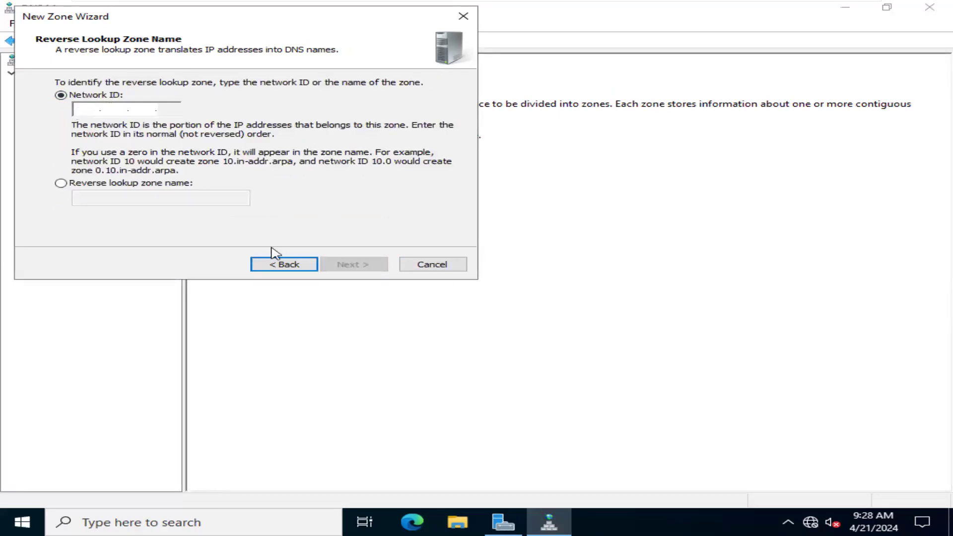
- Run ipconfig in a new Command Prompt to check the server's IPv4 address and subnet mask, and close the window
key("super+r")
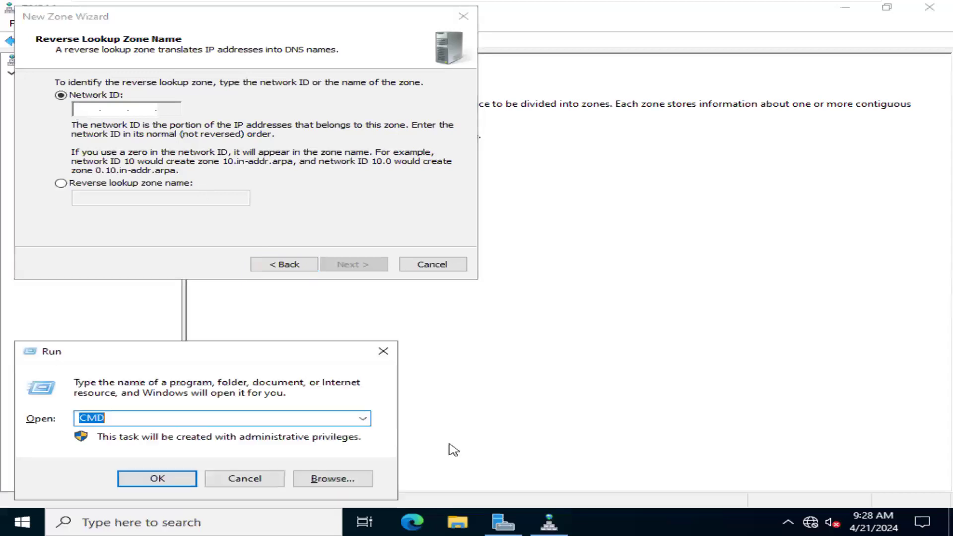
type("ncpa")
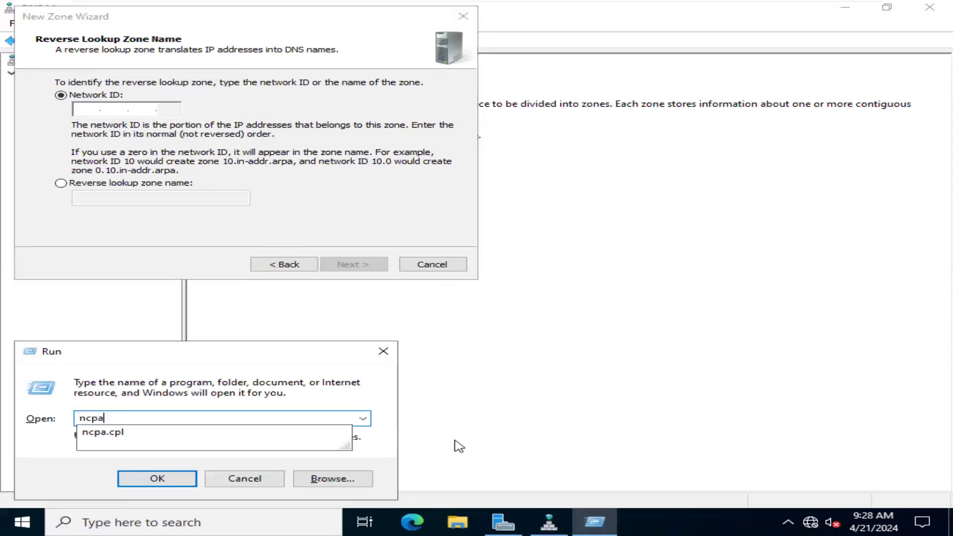
key("BackSpace")
key("BackSpace")
key("BackSpace")
key("BackSpace")
type("cmd")
key("Return")
type("ipconfig")
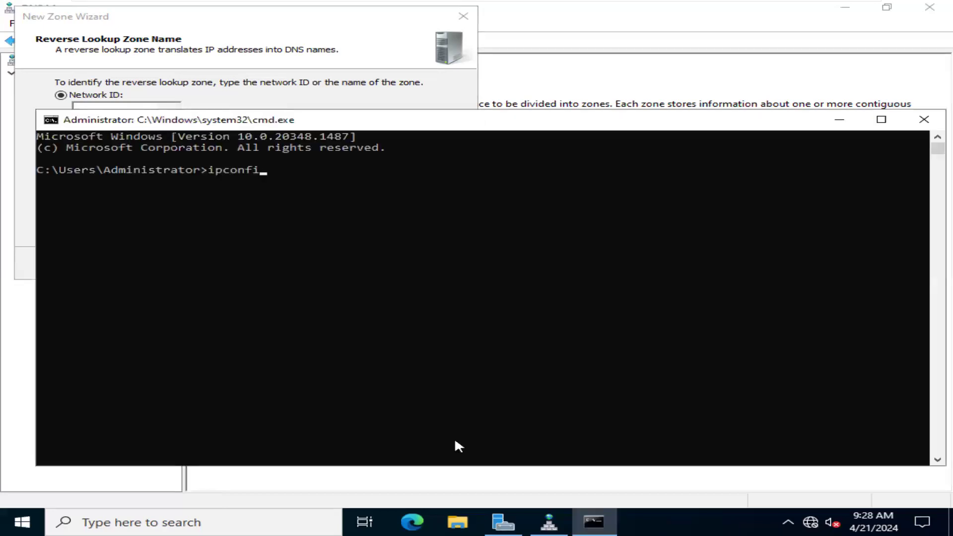
key("Return")
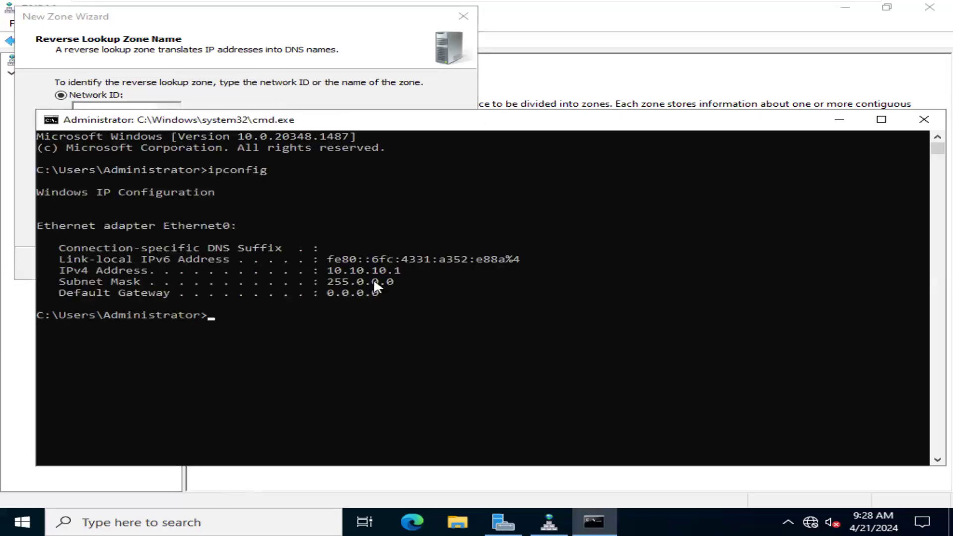
mouse_move(336, 282)
left_mouse_down()
mouse_move(348, 287)
mouse_move(340, 283)
left_mouse_up()
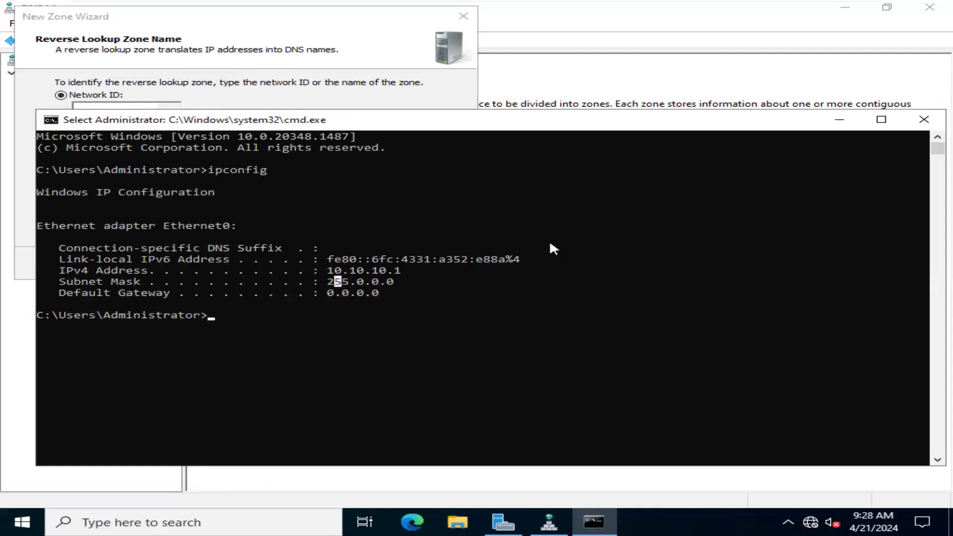
left_click(924, 120)
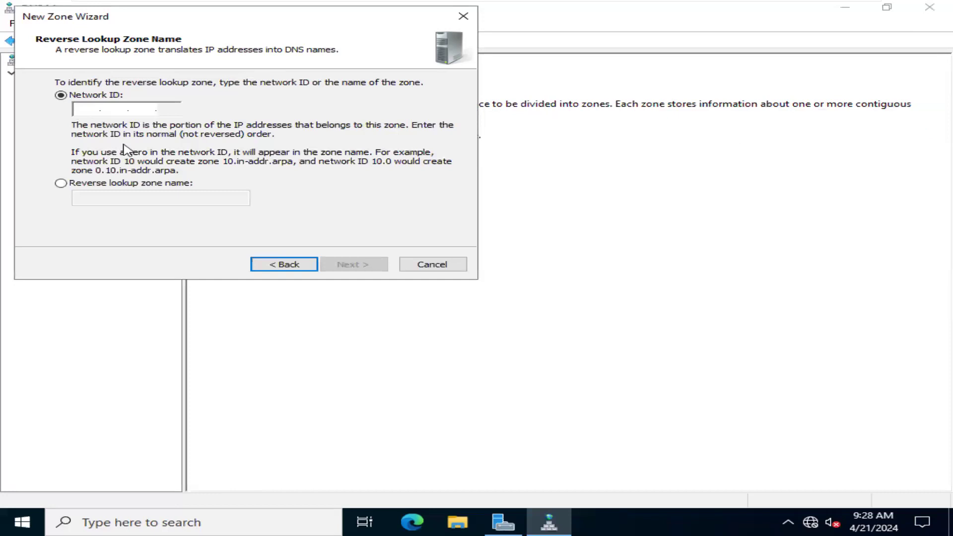
- Set the reverse zone's network ID to 10.0.0, allow both nonsecure and secure dynamic updates, and finish creating the zone
type("10 .0 .")
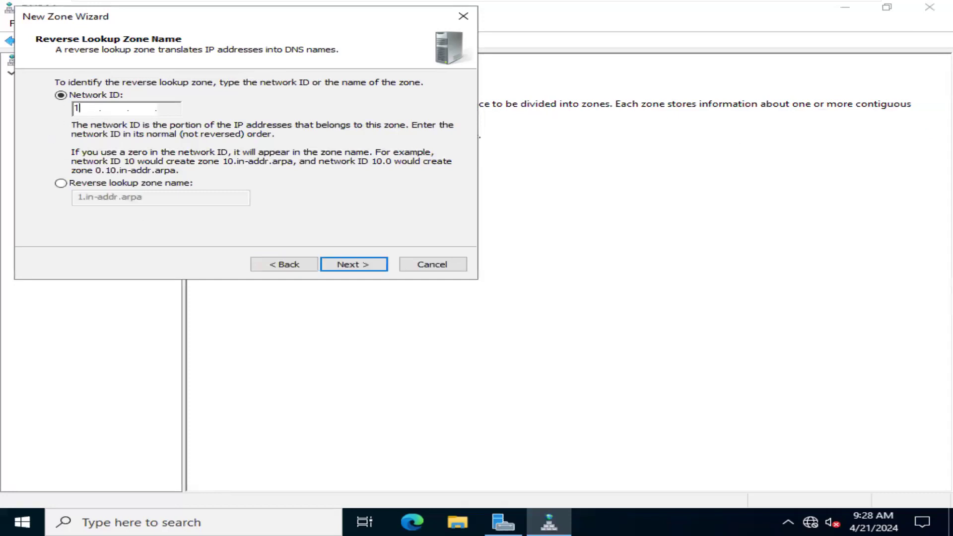
type("0")
left_click(381, 273)
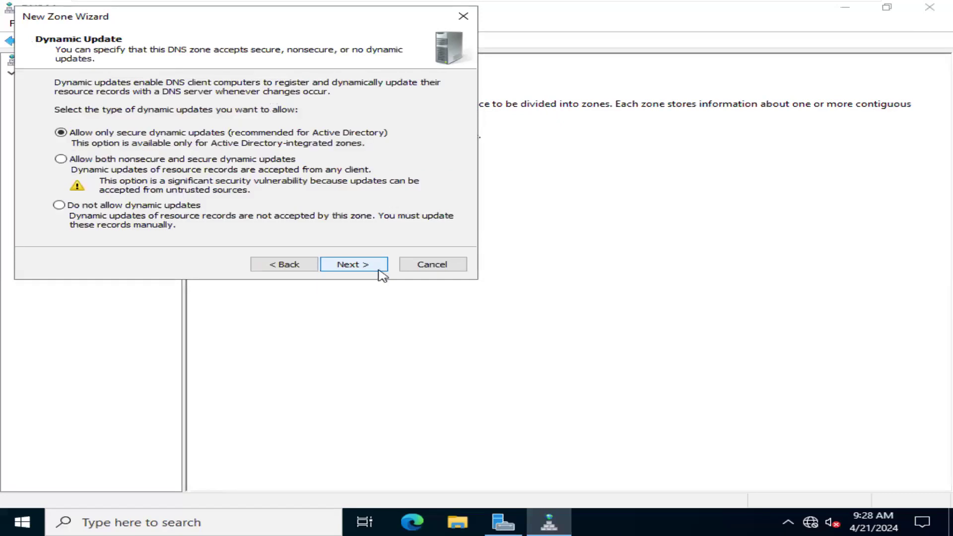
left_click(105, 160)
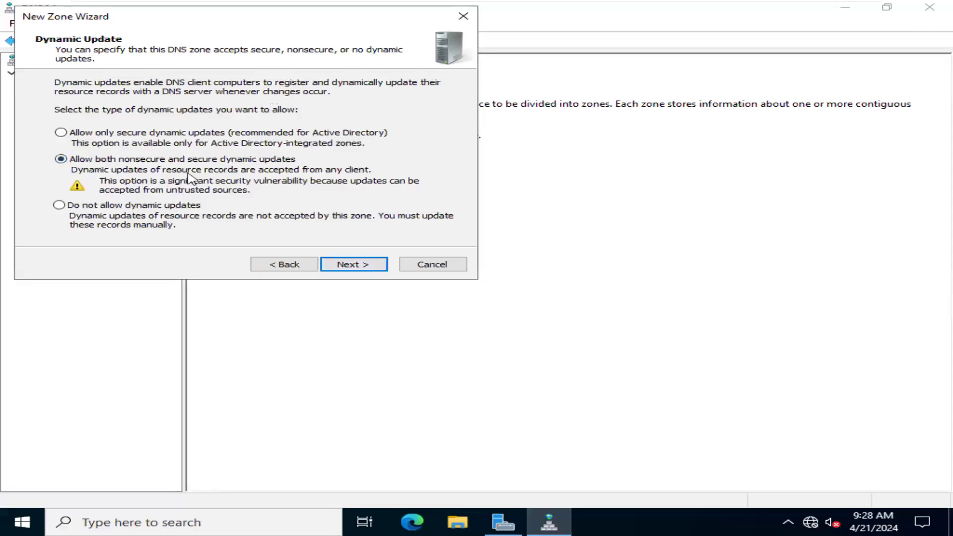
left_click(380, 266)
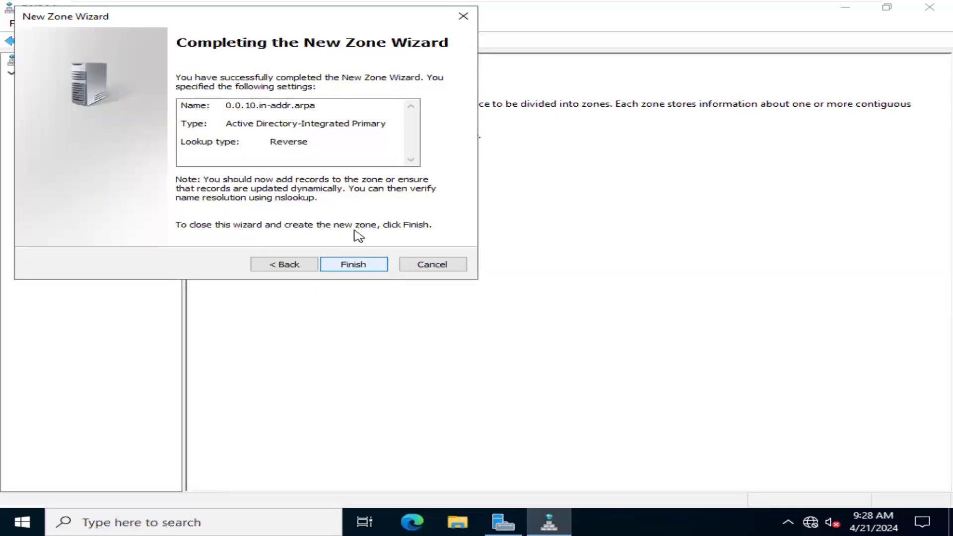
left_click(365, 264)
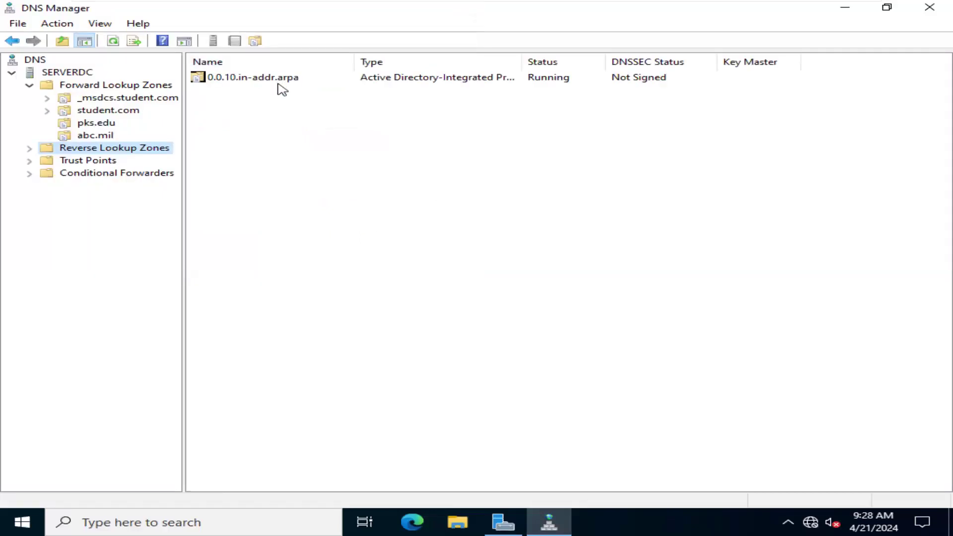
- Open the 0.0.10.in-addr.arpa zone, view its new pointer (PTR) record form, and close it without creating a record
double_click(277, 84)
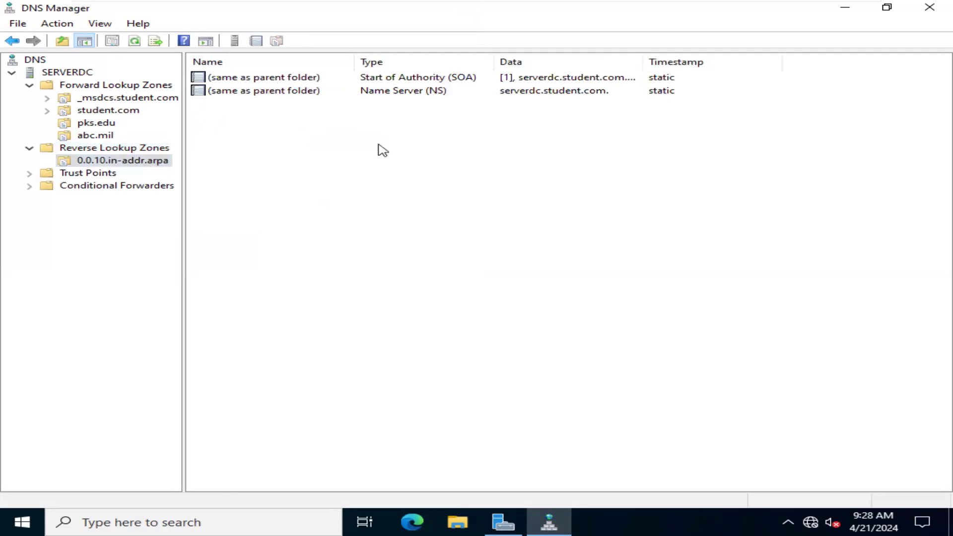
right_click(363, 138)
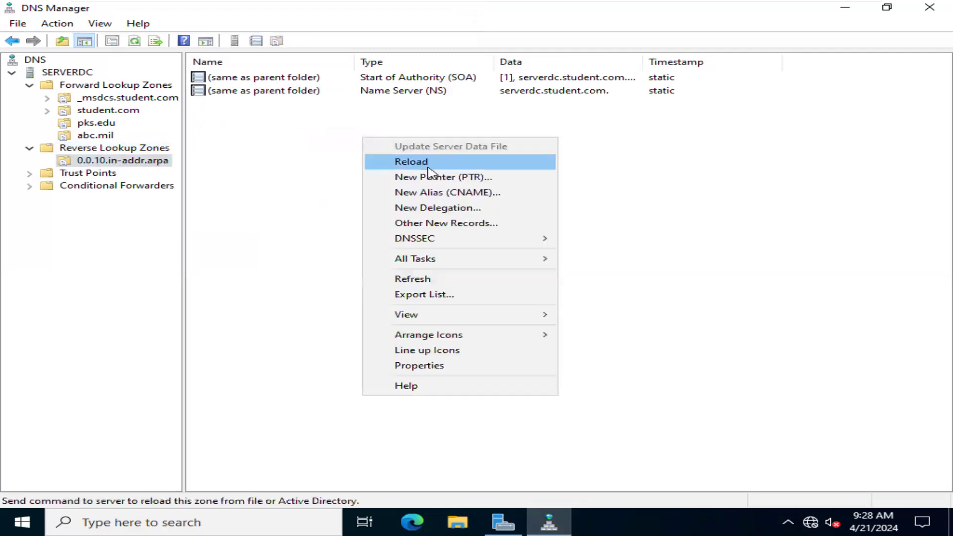
left_click(315, 212)
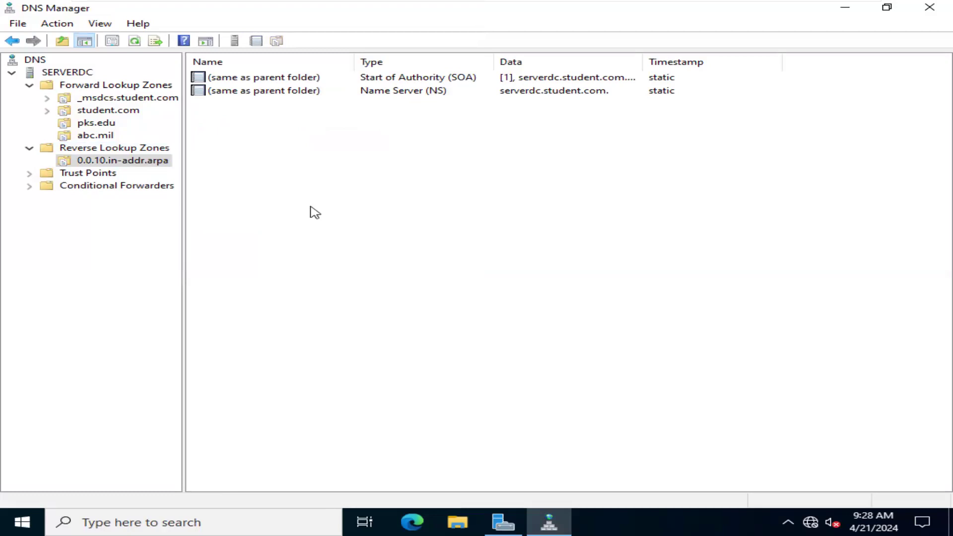
right_click(315, 212)
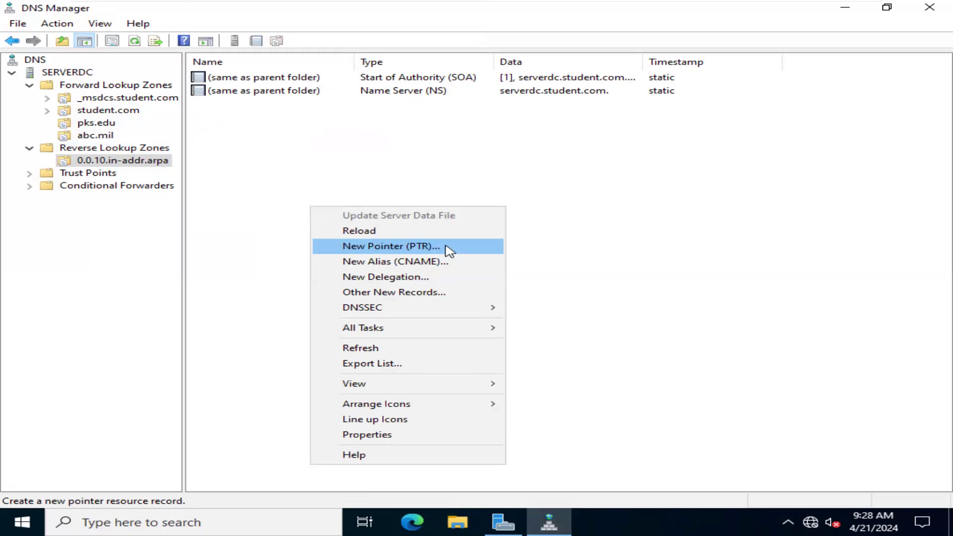
left_click(450, 251)
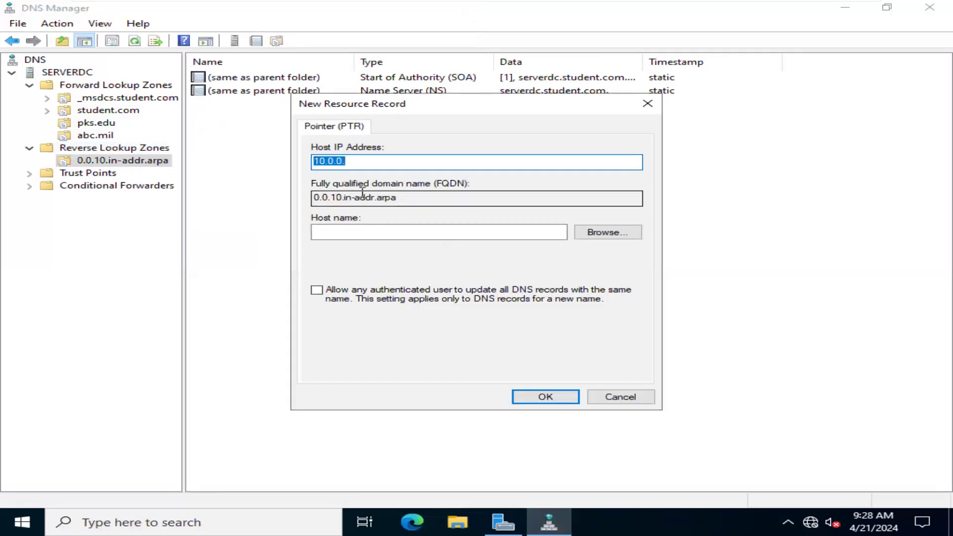
left_click(358, 160)
left_click(648, 104)
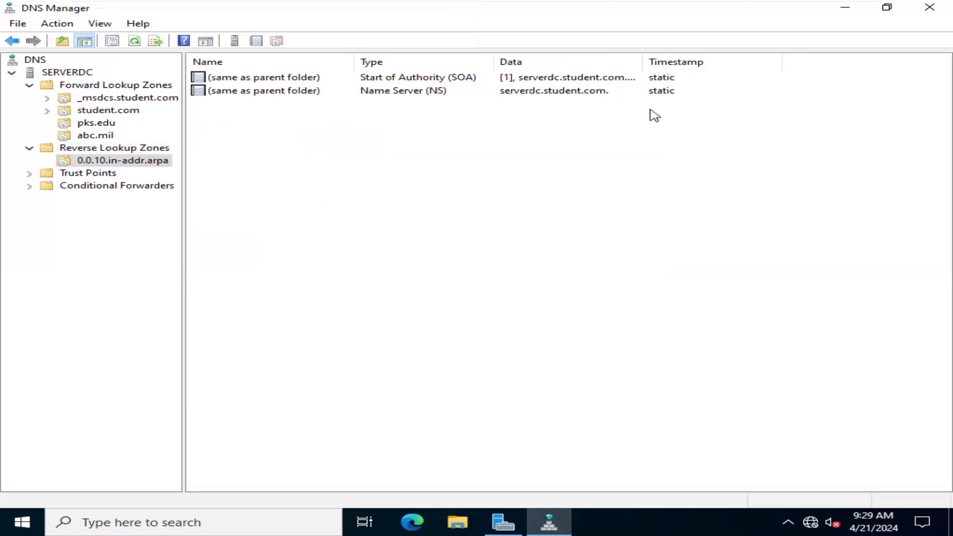
- Check the reverse zone's available commands and its pointer record's host IP address field again, leaving without adding a record
right_click(125, 162)
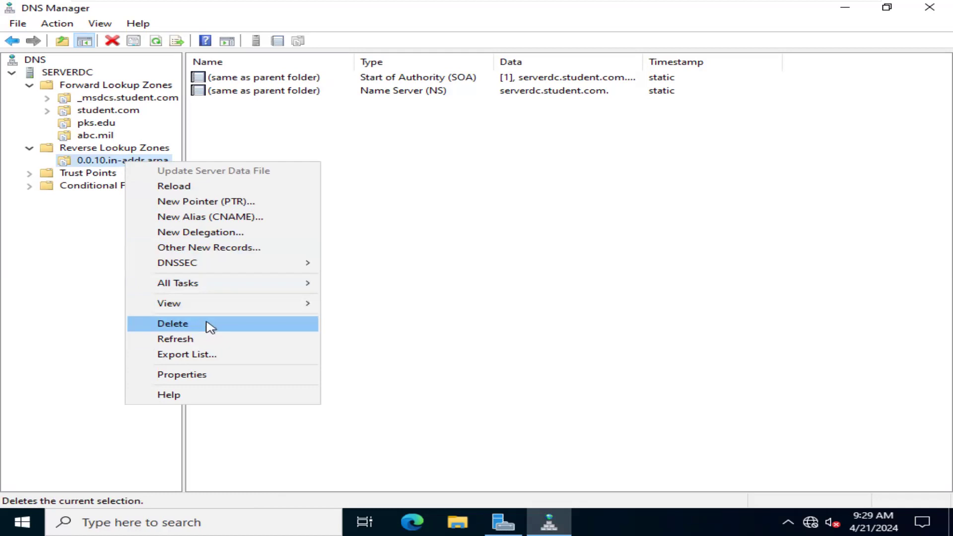
left_click(389, 234)
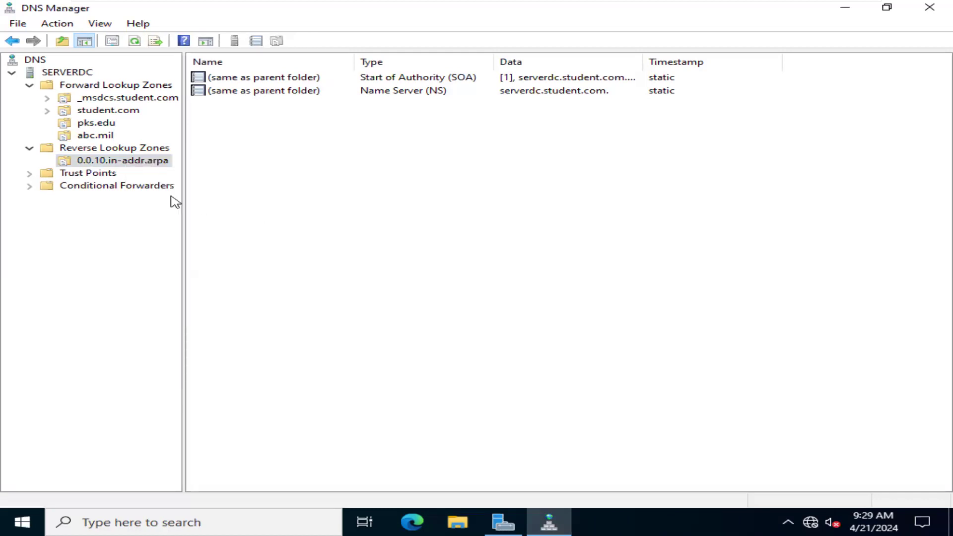
left_click(312, 93)
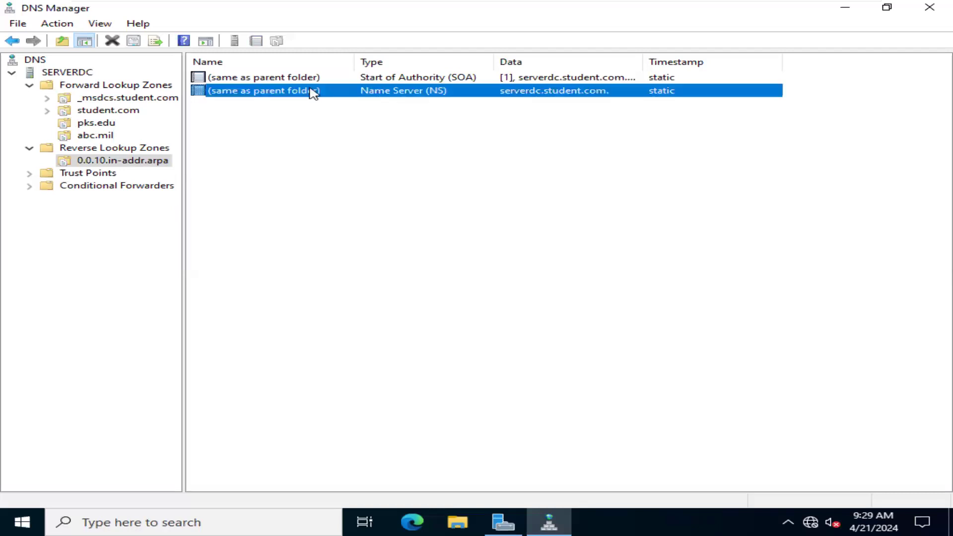
right_click(318, 138)
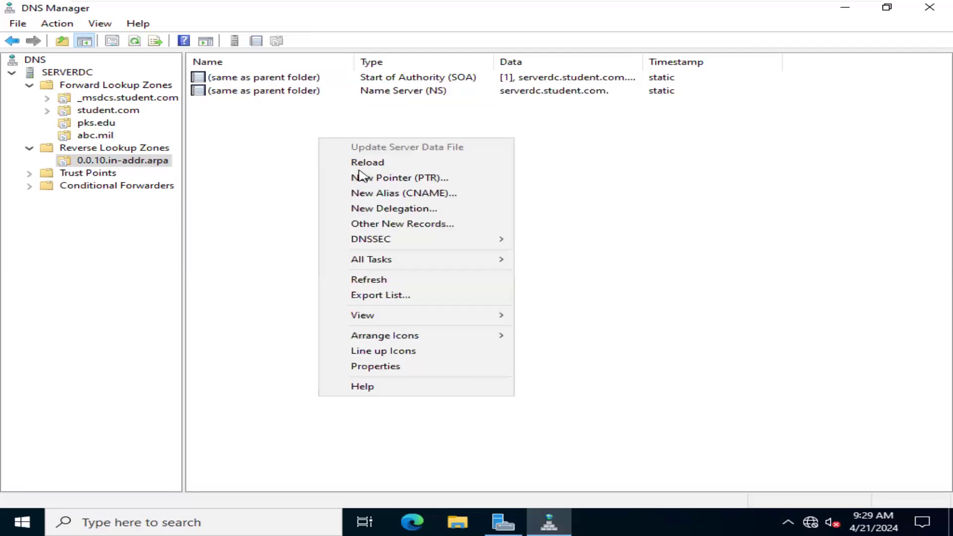
left_click(400, 178)
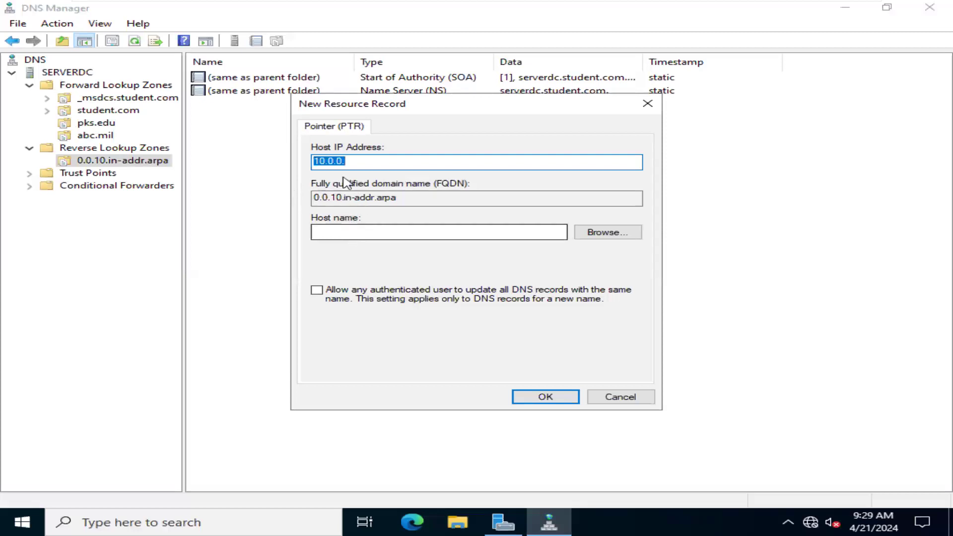
left_click(388, 161)
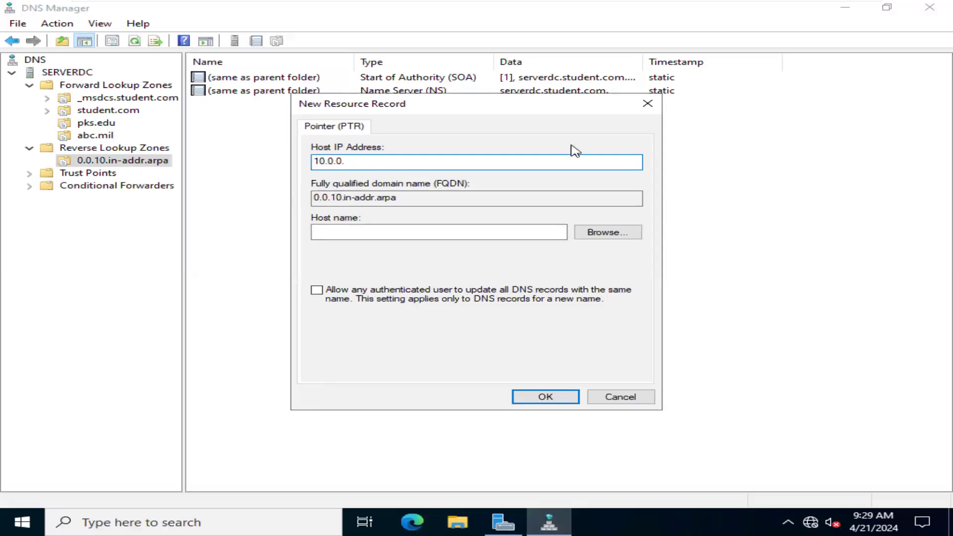
left_click(647, 104)
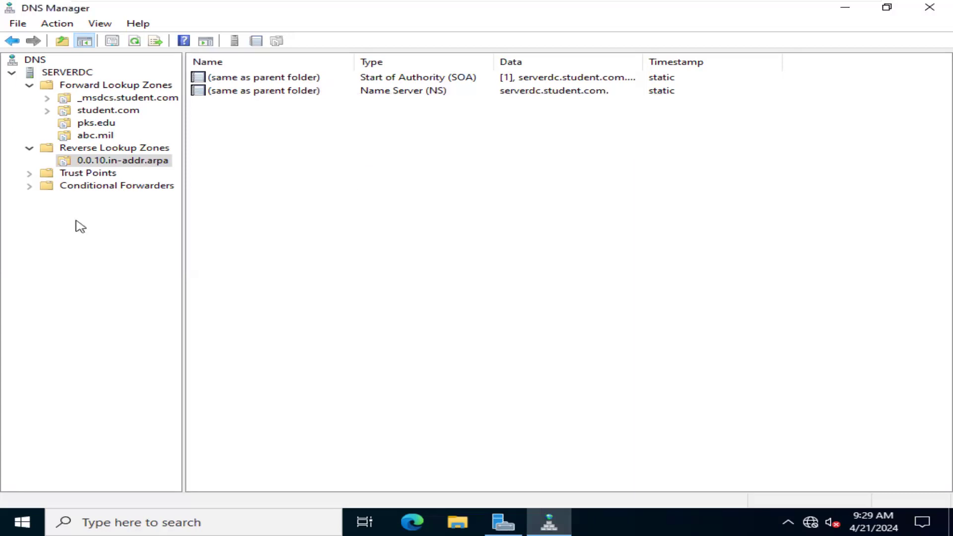
- Review the 0.0.10.in-addr.arpa zone's general, SOA, name server, WINS-R and zone transfer properties, and close them without changes
right_click(126, 164)
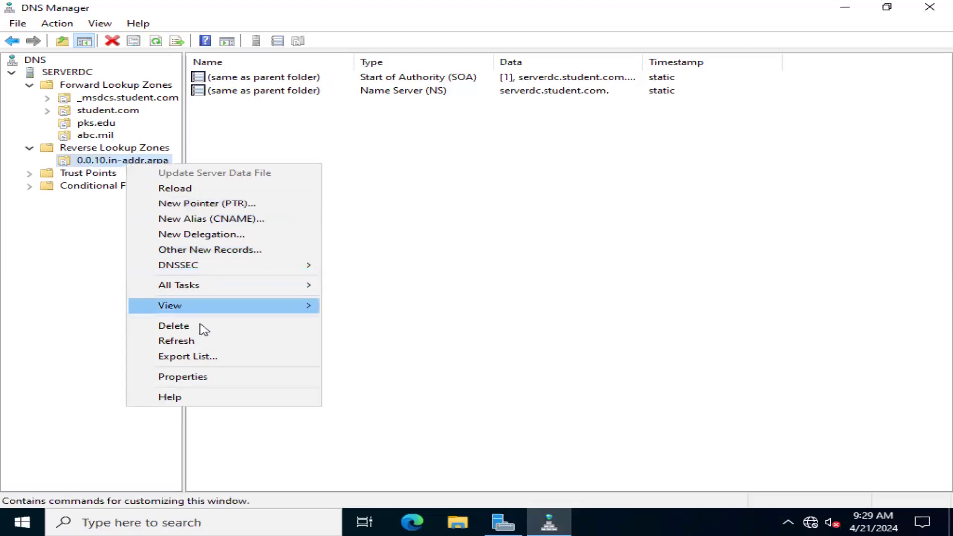
left_click(212, 380)
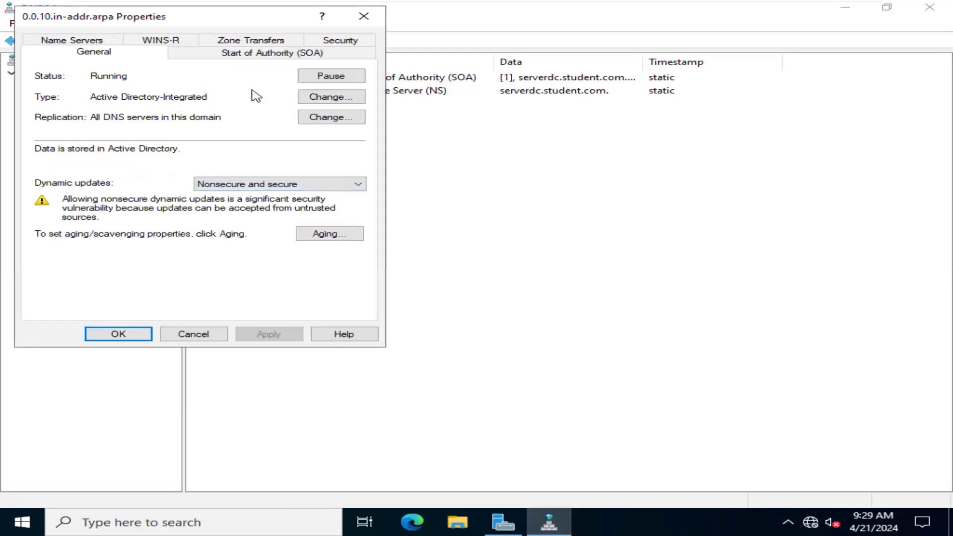
left_click(228, 46)
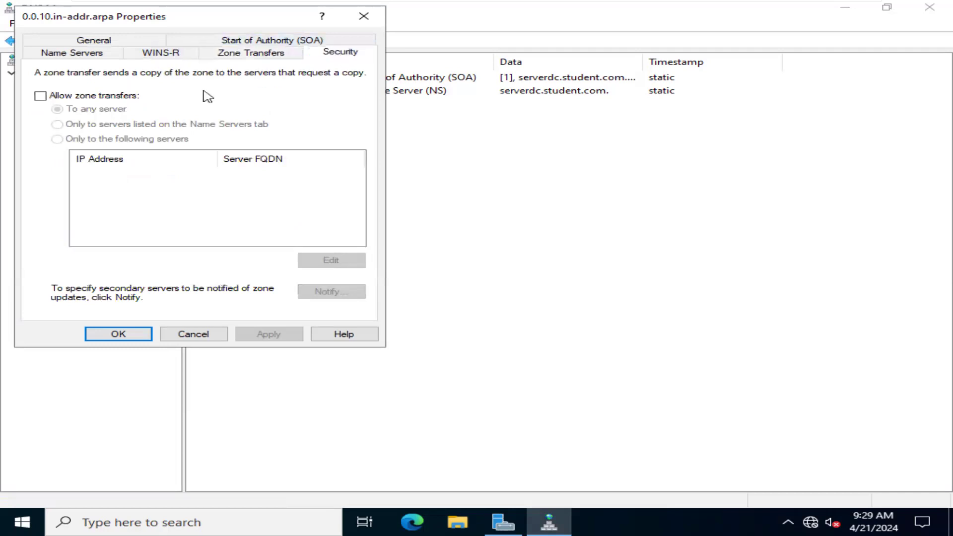
left_click(171, 55)
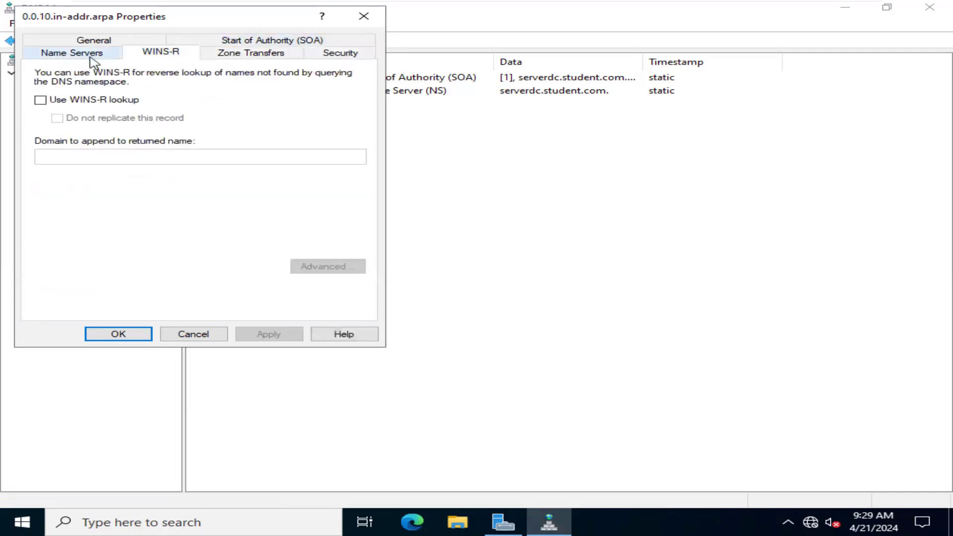
left_click(91, 58)
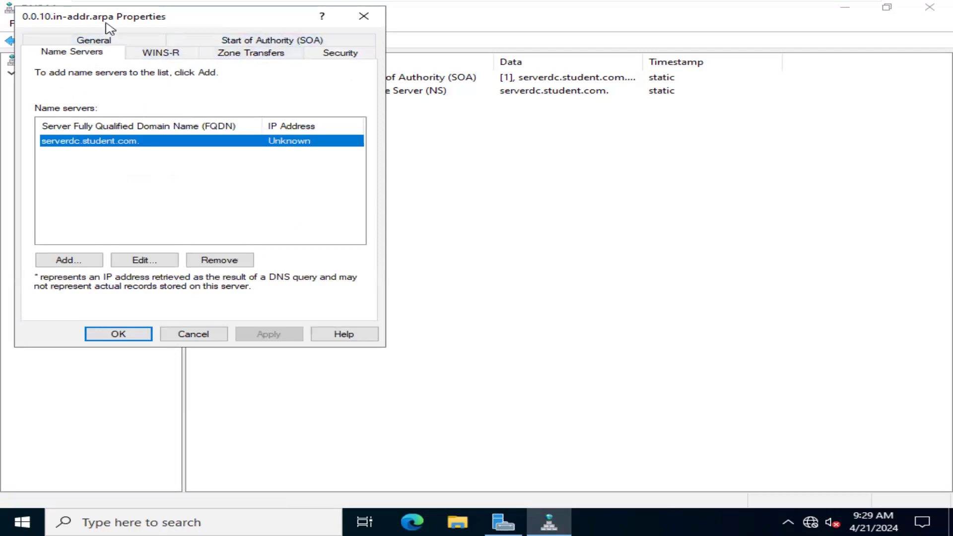
left_click(143, 260)
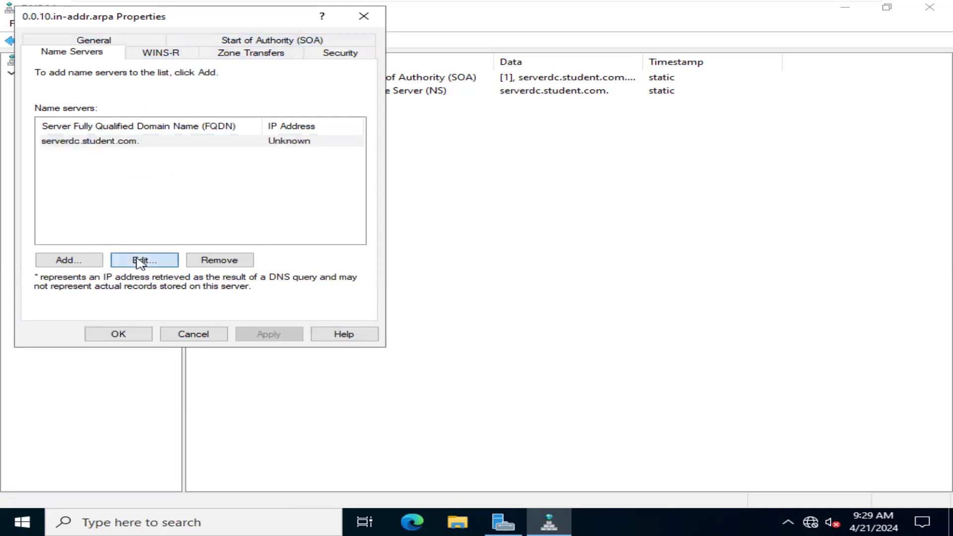
left_click(485, 44)
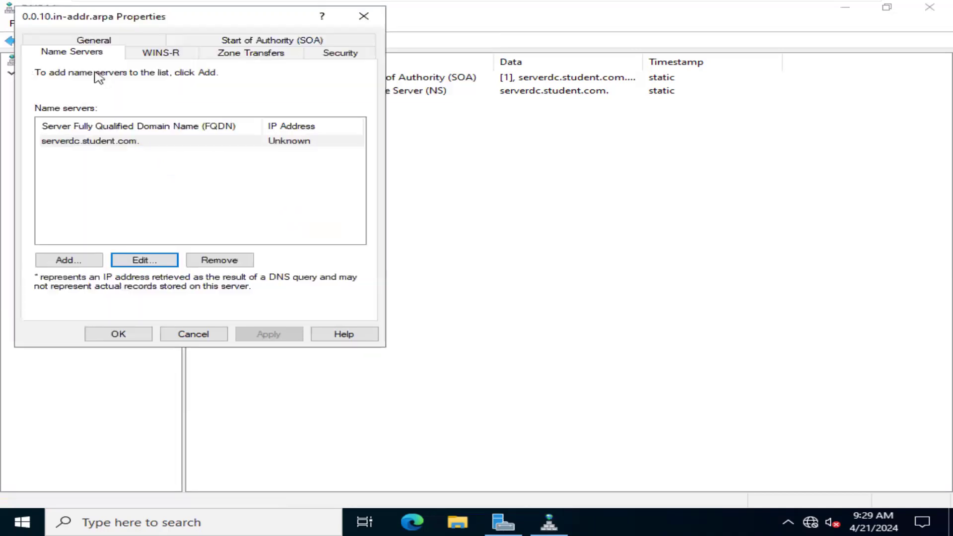
left_click(94, 40)
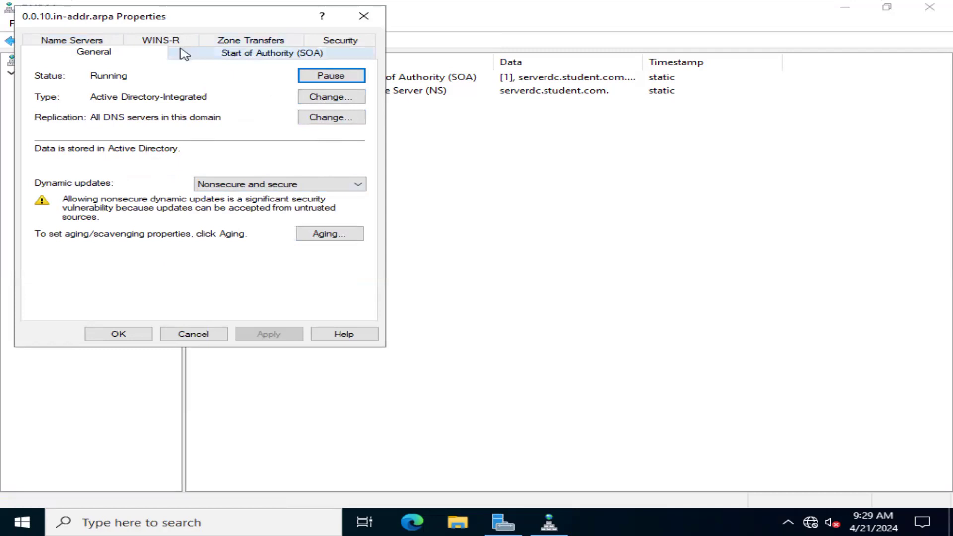
left_click(293, 56)
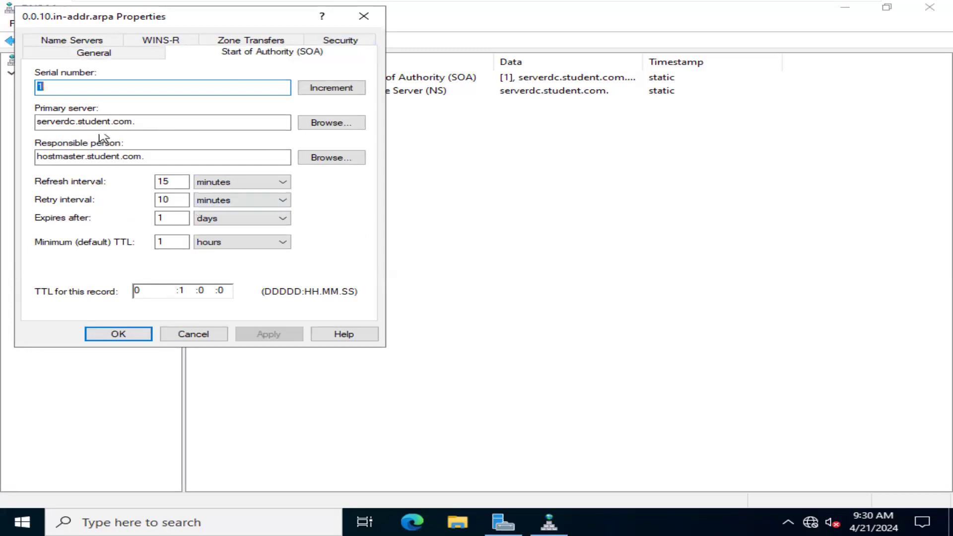
left_click(97, 41)
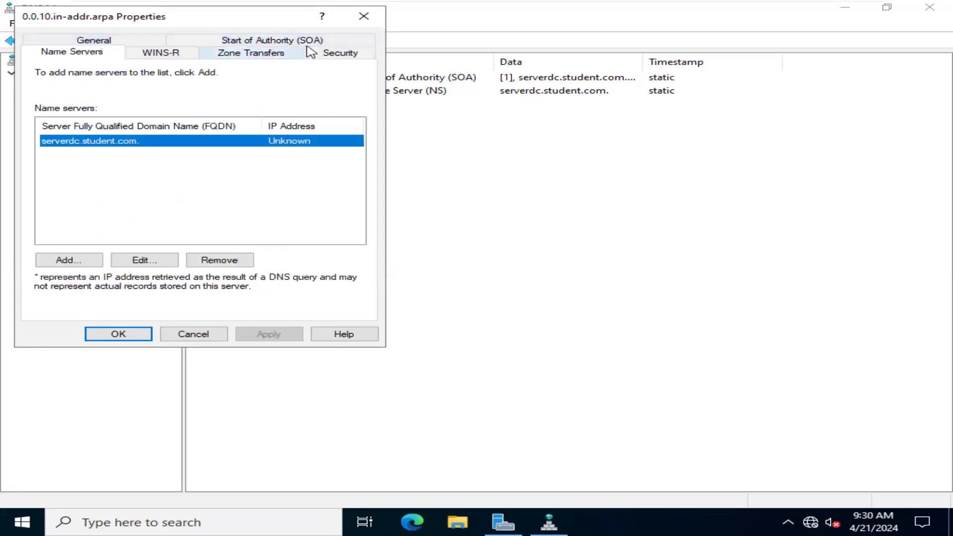
left_click(374, 13)
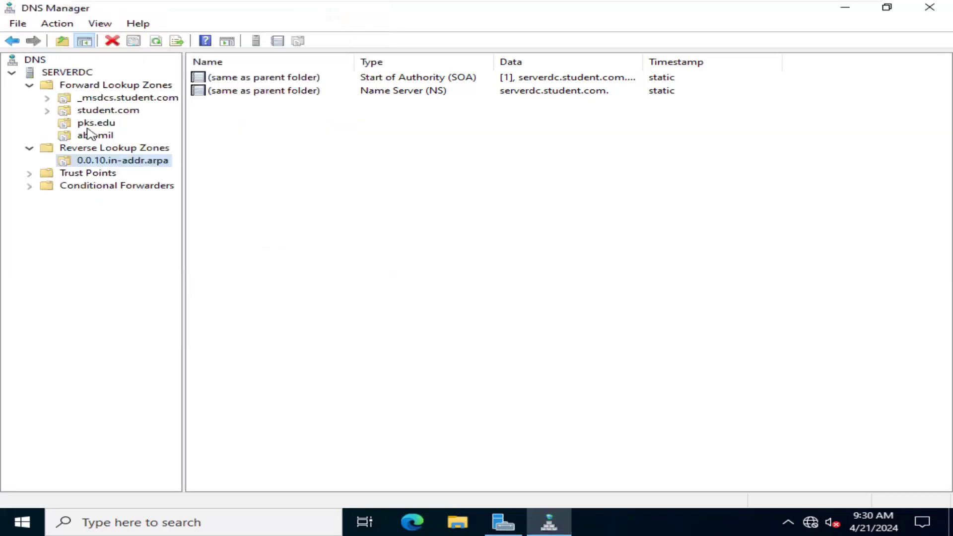
- Delete the 0.0.10.in-addr.arpa reverse zone from both the DNS server and Active Directory
right_click(106, 164)
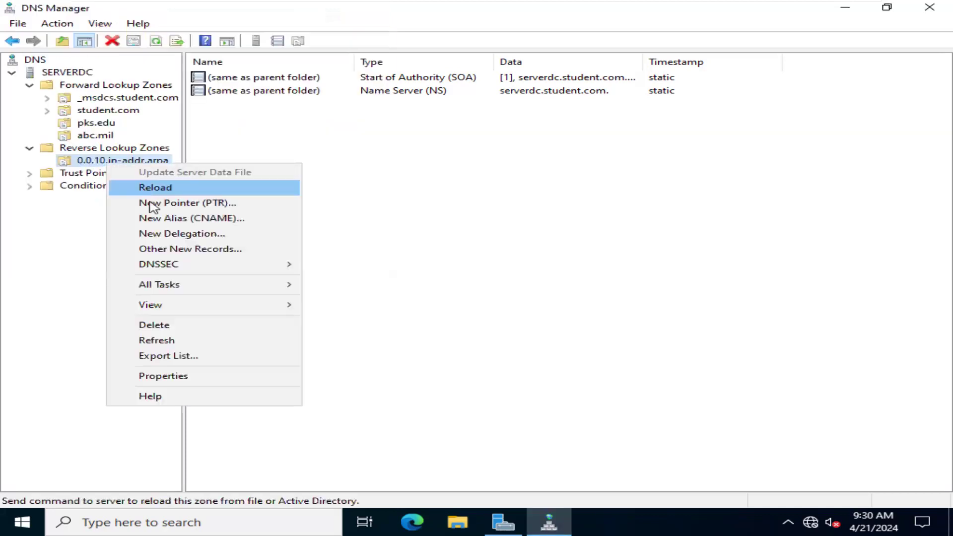
left_click(181, 327)
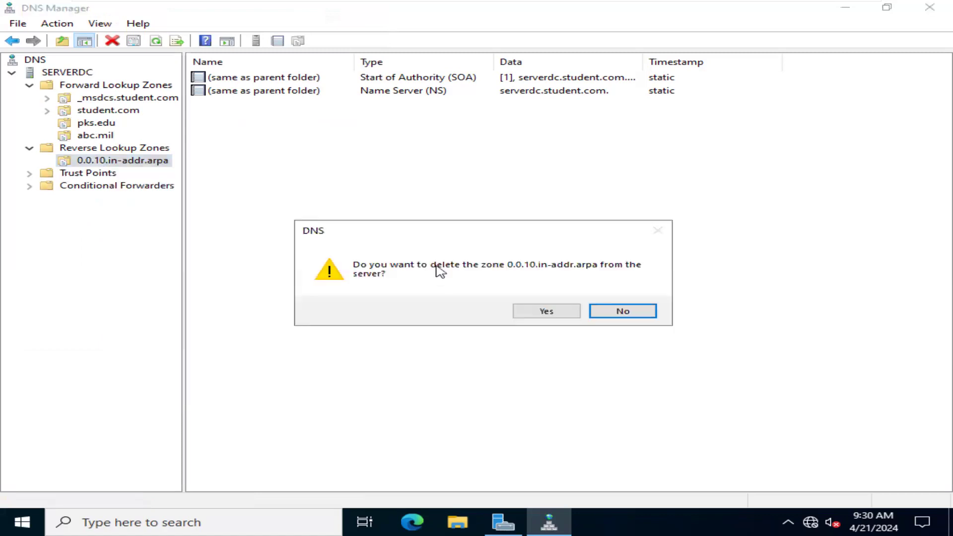
left_click(571, 313)
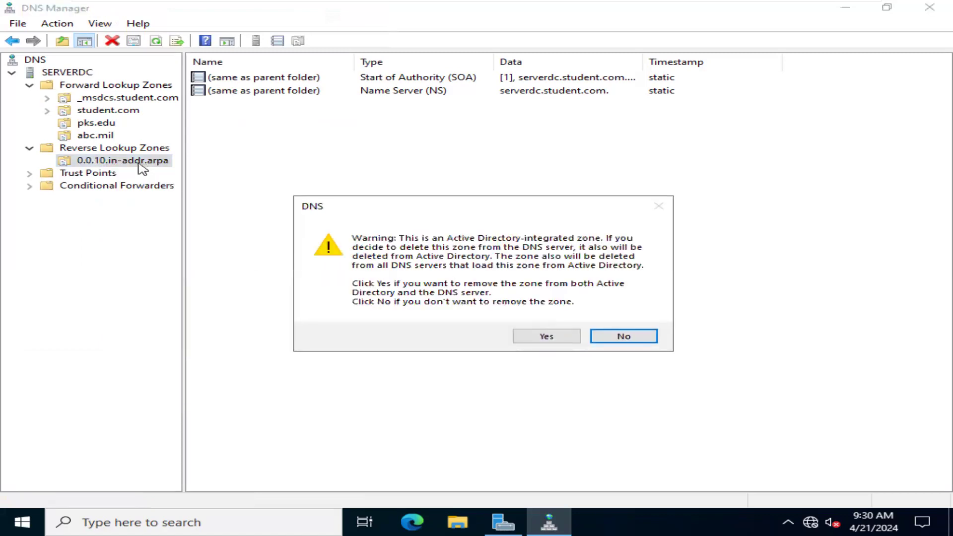
left_click(542, 339)
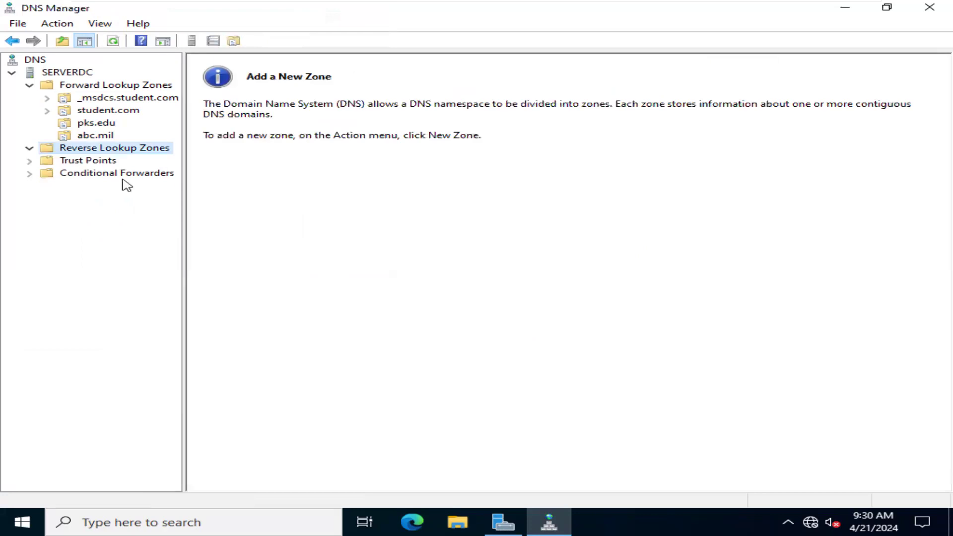
- Start a new reverse lookup zone as an Active Directory-integrated primary zone for IPv4 addresses
right_click(139, 155)
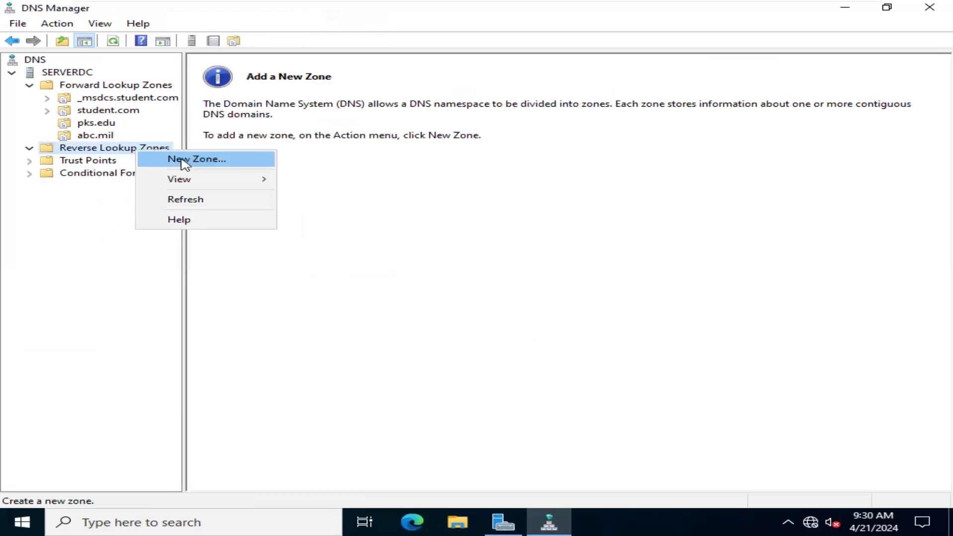
left_click(184, 159)
left_click(367, 270)
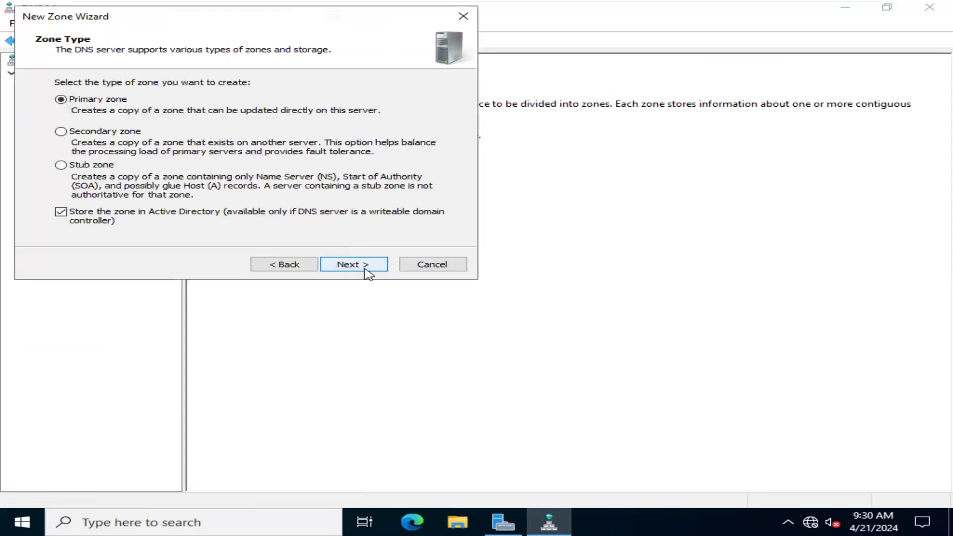
left_click(367, 271)
left_click(367, 271)
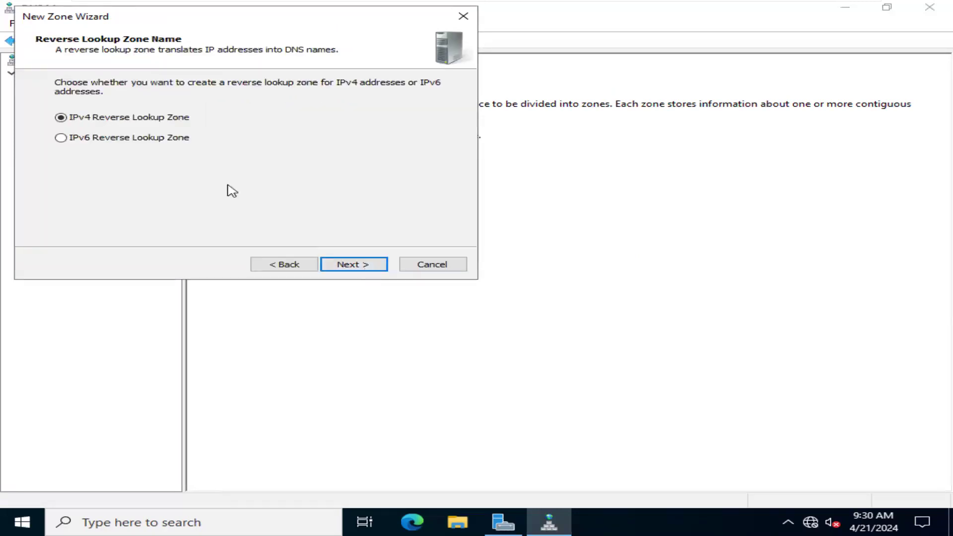
left_click(325, 264)
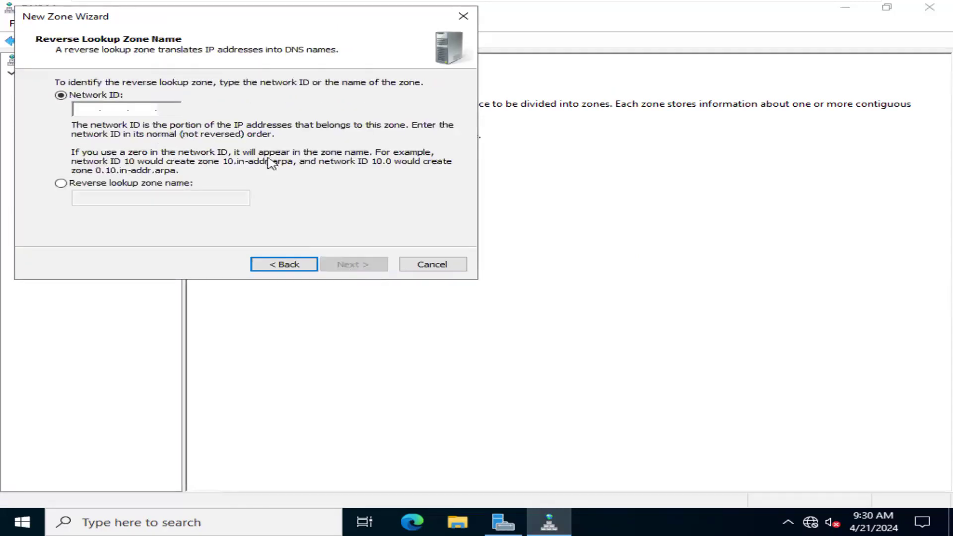
- Set the reverse zone's network ID to 10.10.10, choose its dynamic update option, and finish creating the zone
left_click(92, 112)
type("101.01")
key("BackSpace")
key("BackSpace")
key("BackSpace")
key("BackSpace")
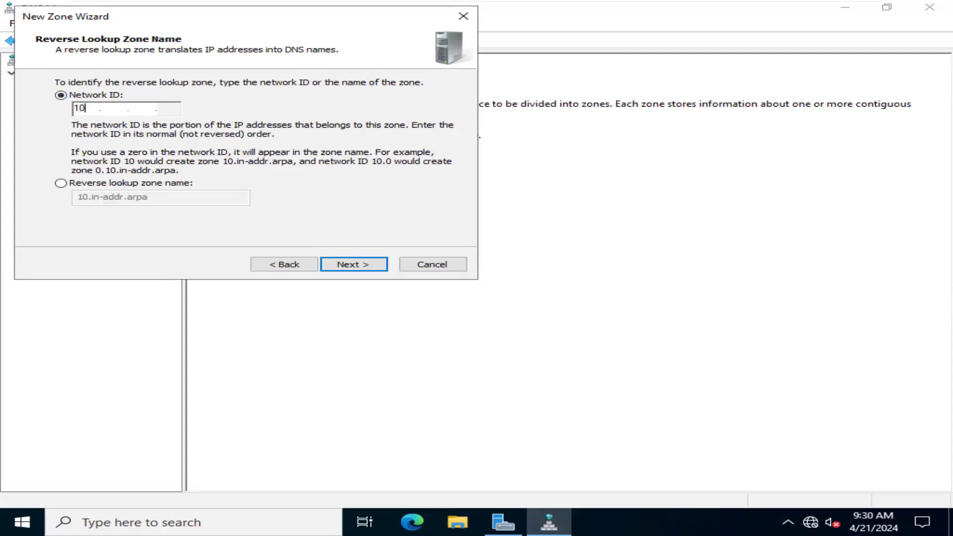
type("0.10.10")
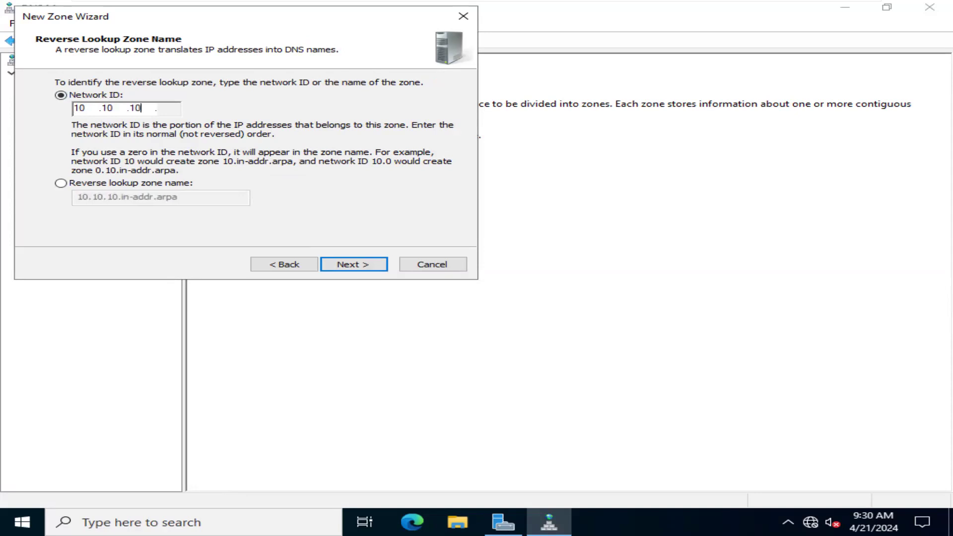
left_click(350, 268)
left_click(258, 160)
left_click(360, 265)
left_click(354, 265)
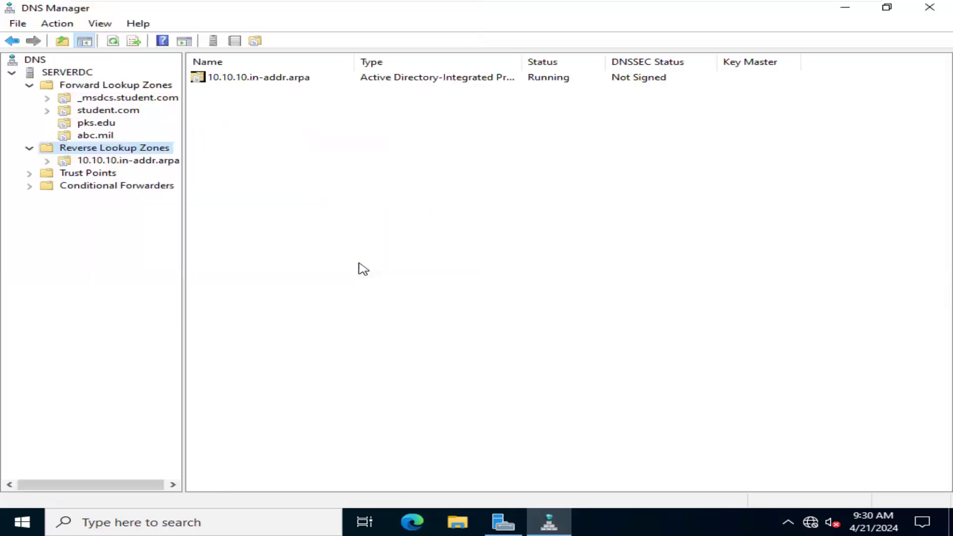
- Start a new pointer (PTR) record in the 10.10.10.in-addr.arpa zone with host IP address 10.10.10.1
double_click(281, 79)
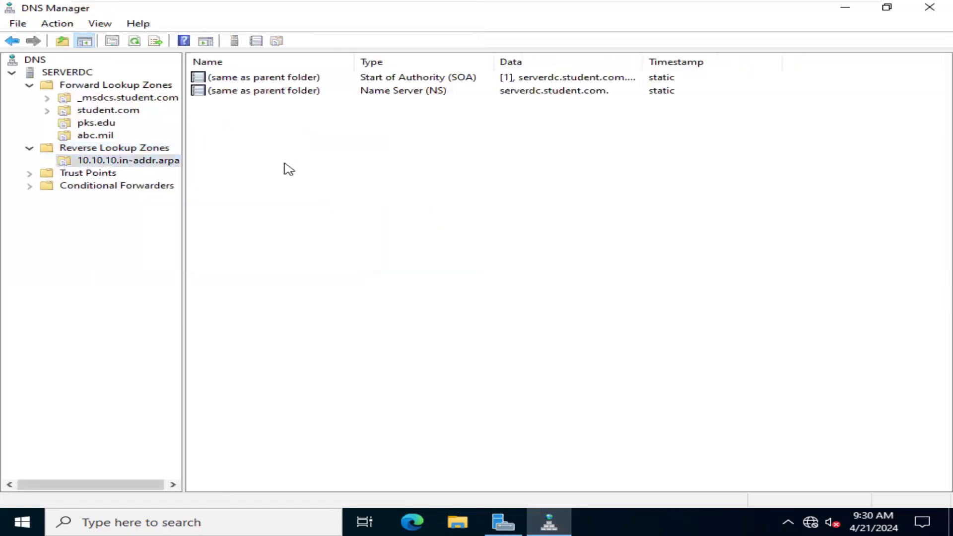
right_click(266, 155)
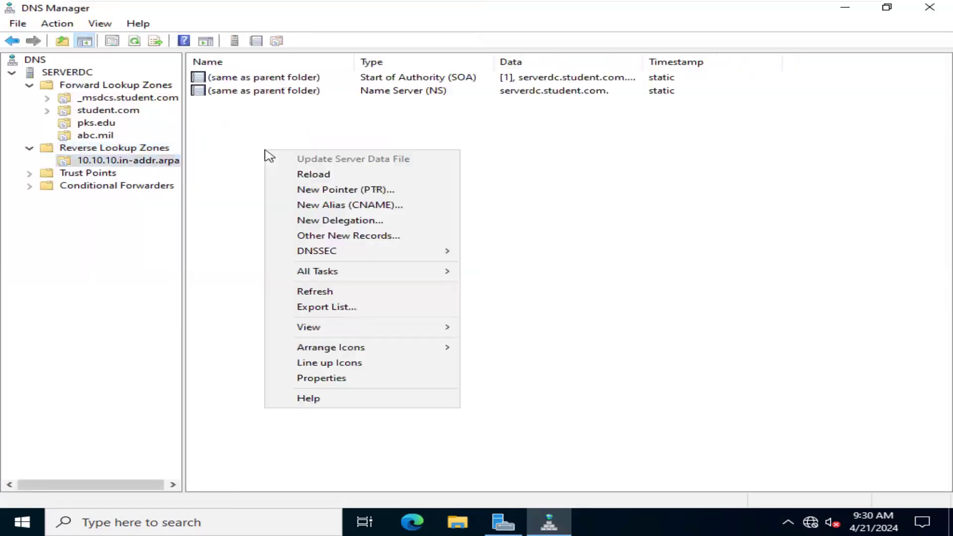
left_click(347, 188)
left_click(378, 161)
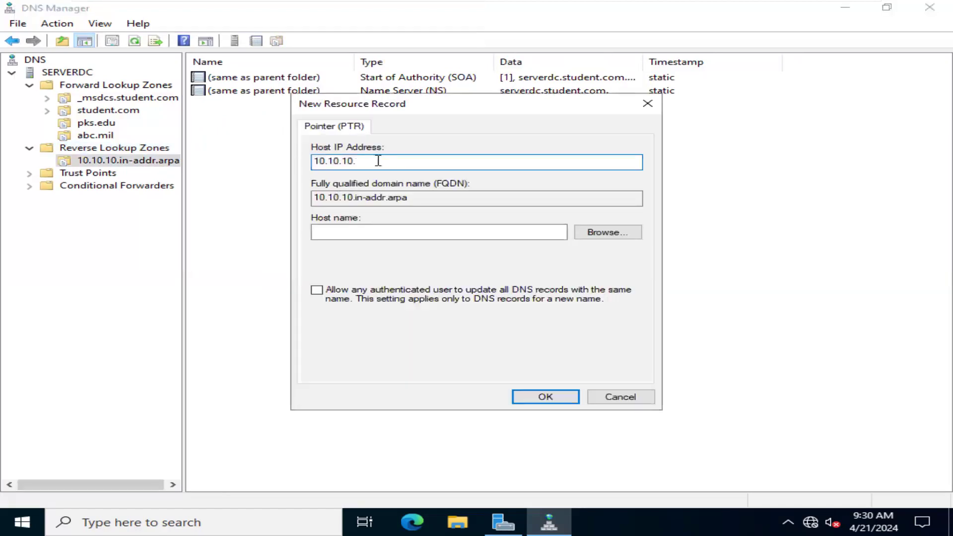
type("12")
key("BackSpace")
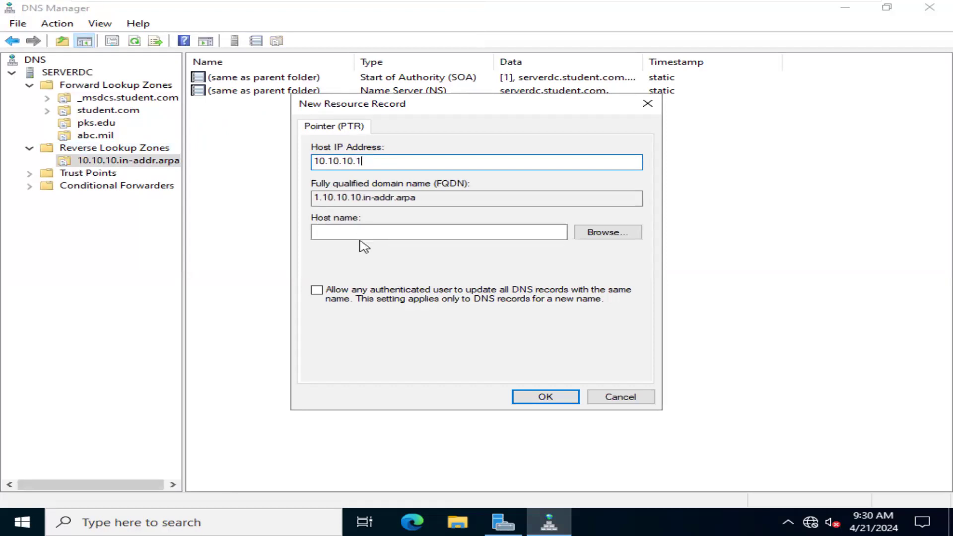
- Select the ServerDC host record from the pks.edu forward zone as the pointer's host name and create the record
left_click(610, 237)
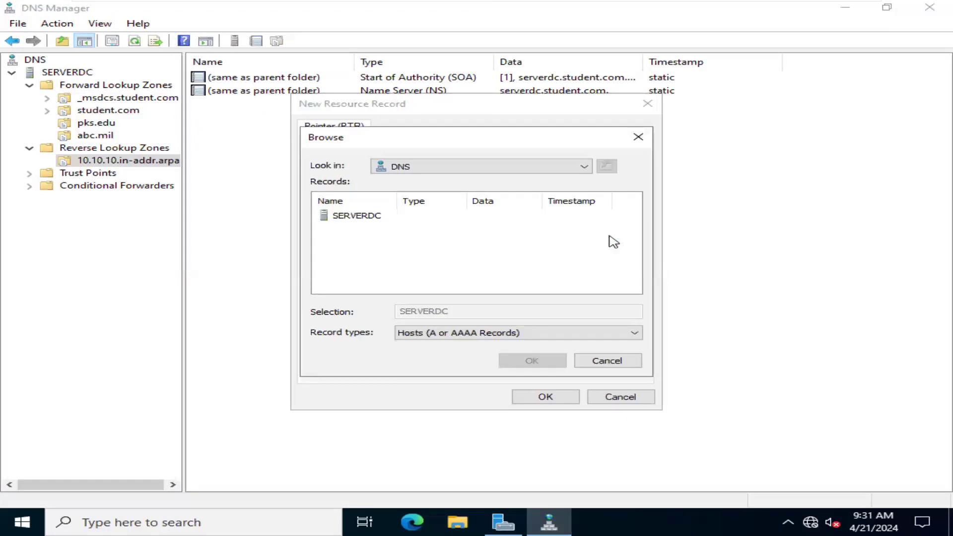
double_click(372, 218)
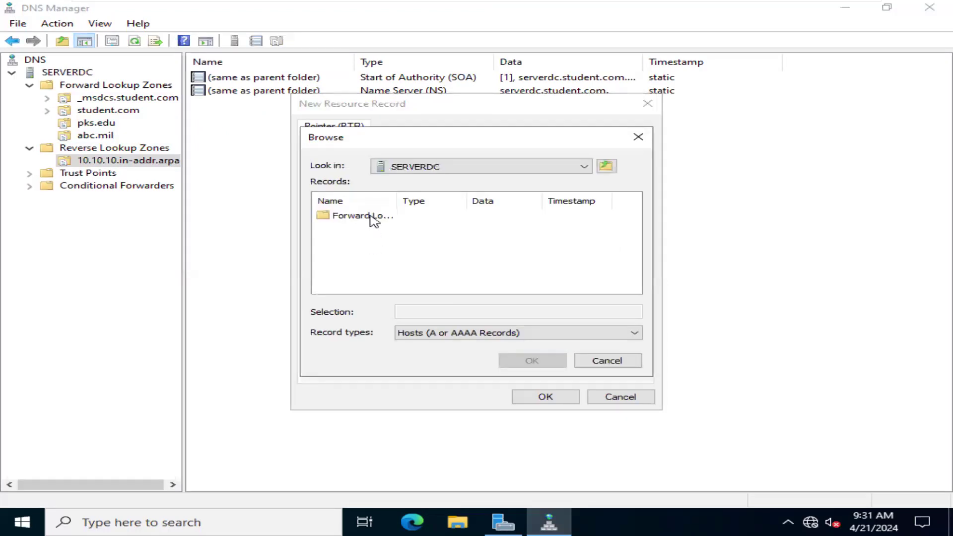
double_click(373, 217)
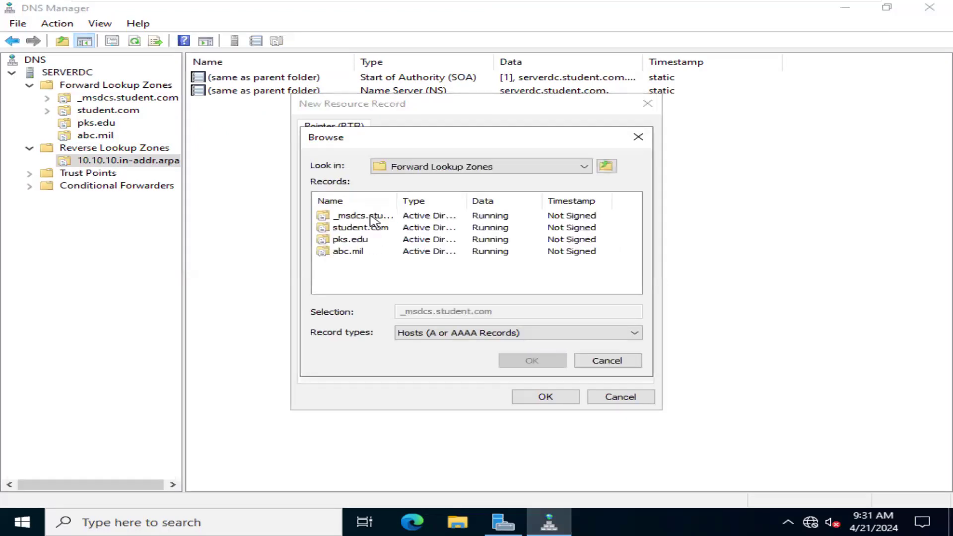
double_click(367, 241)
left_click(376, 221)
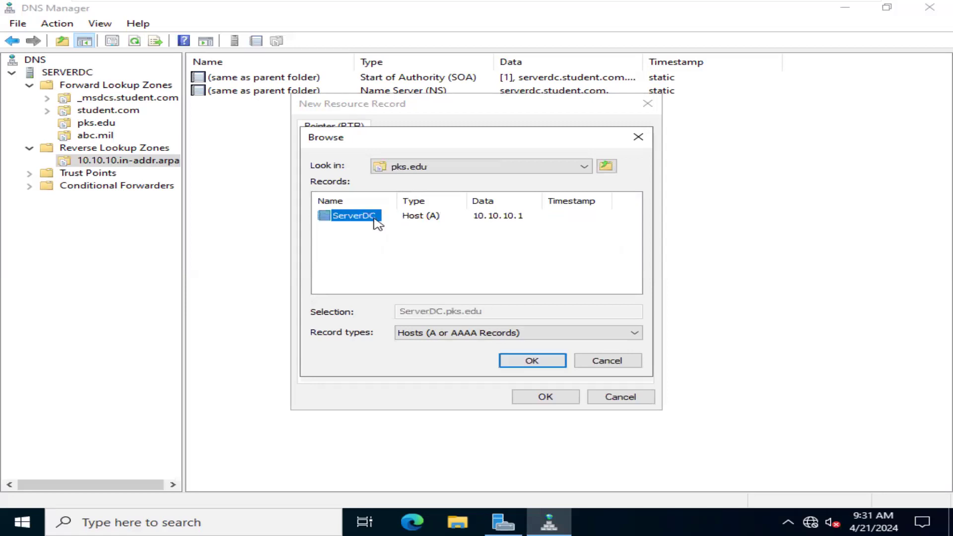
left_click(554, 361)
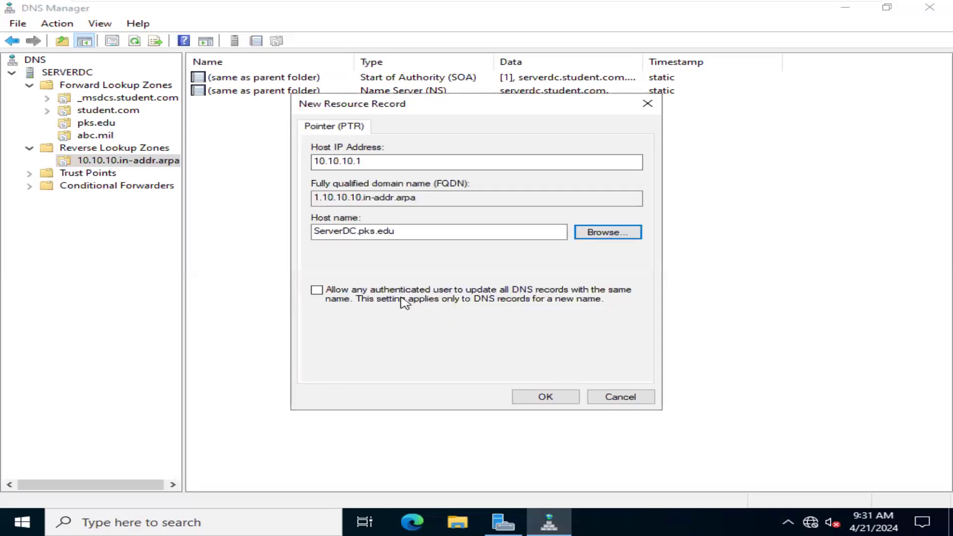
left_click(546, 397)
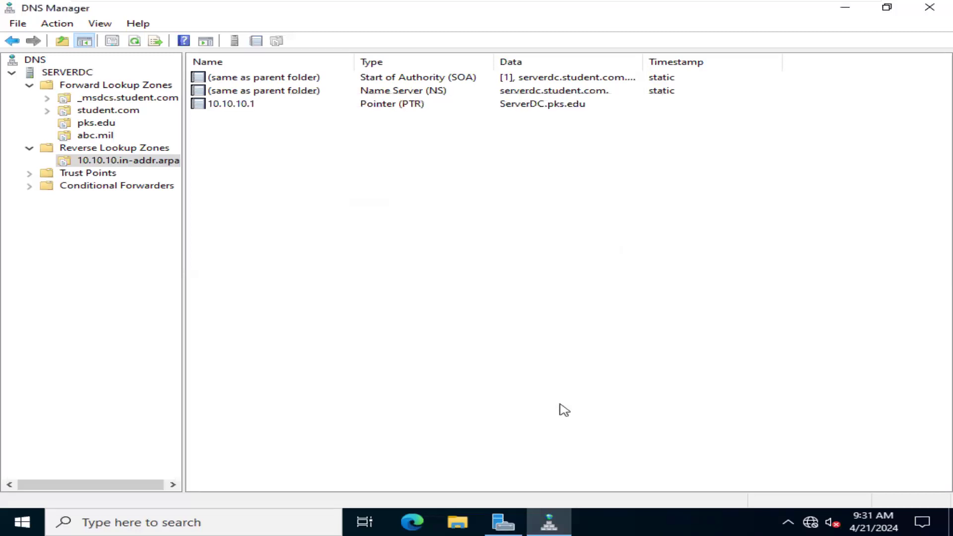
- Check the new pointer record in the reverse zone and the serverdc host record in the student.com zone
left_click(388, 114)
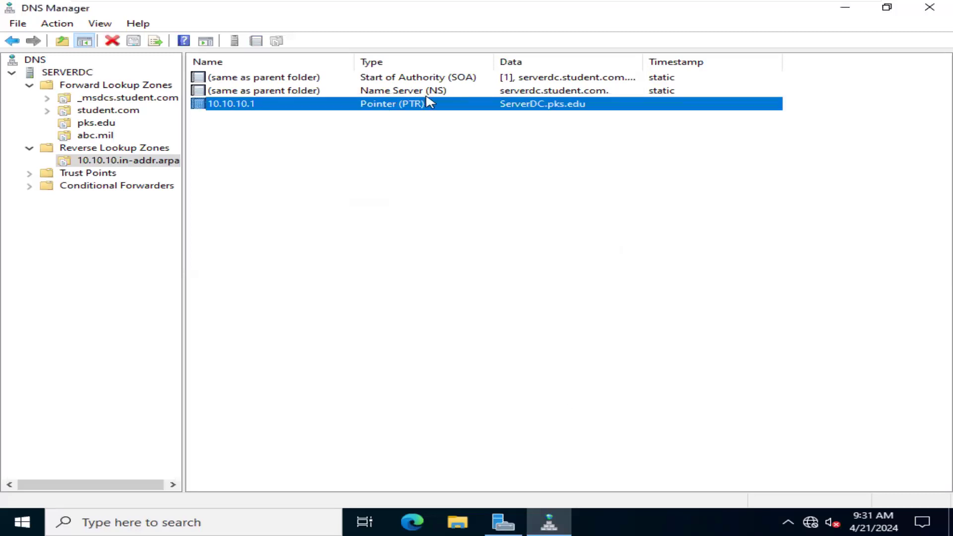
right_click(427, 93)
left_click(398, 107)
left_click(109, 110)
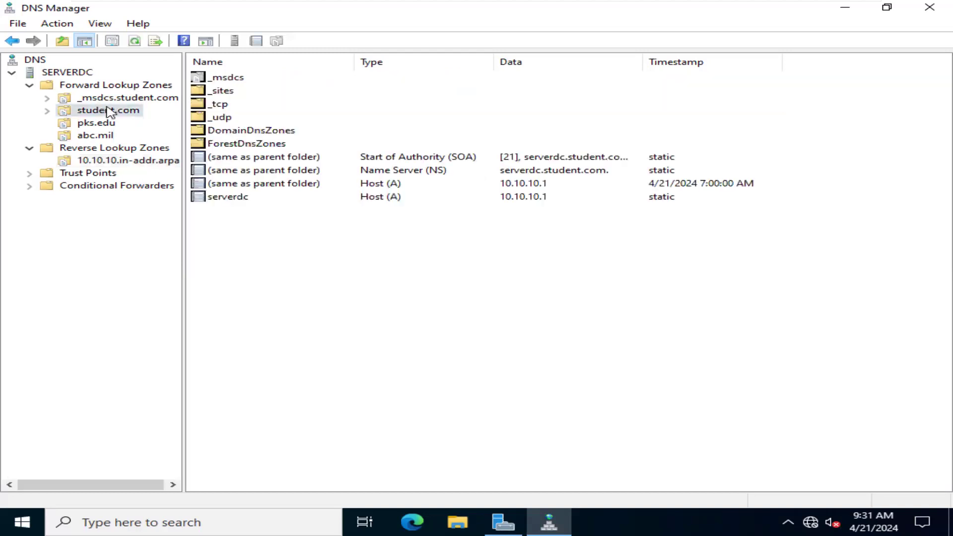
left_click(243, 198)
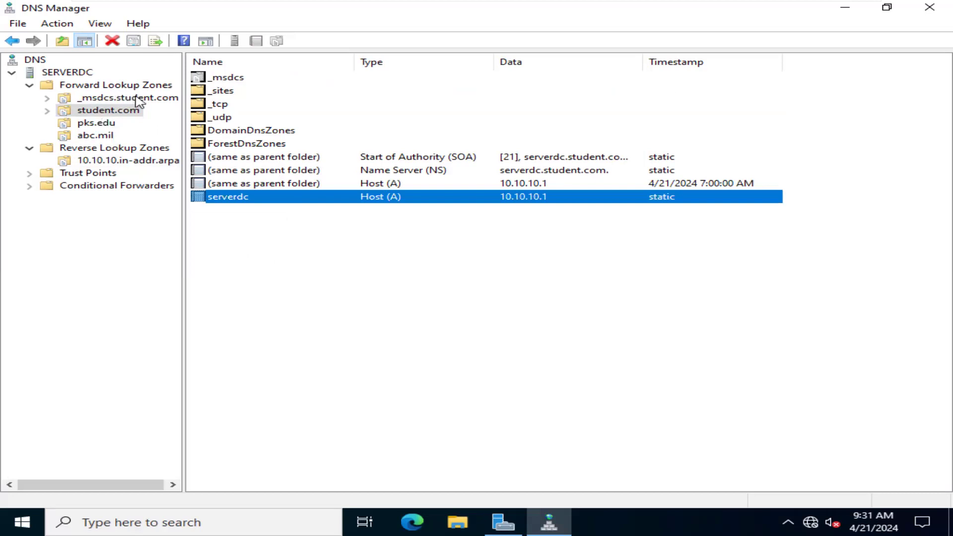
- Review the host records in the pks.edu and abc.mil forward lookup zones
left_click(100, 123)
left_click(102, 134)
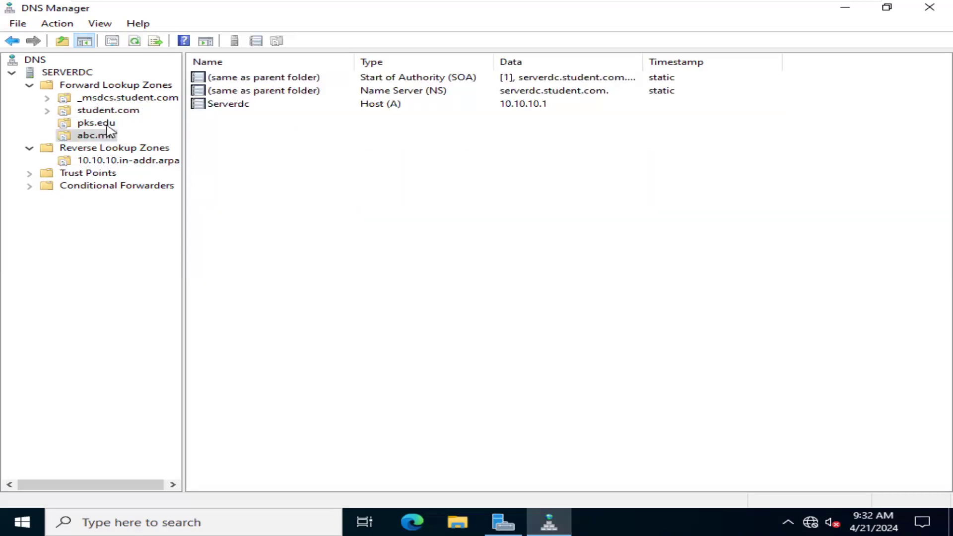
left_click(106, 124)
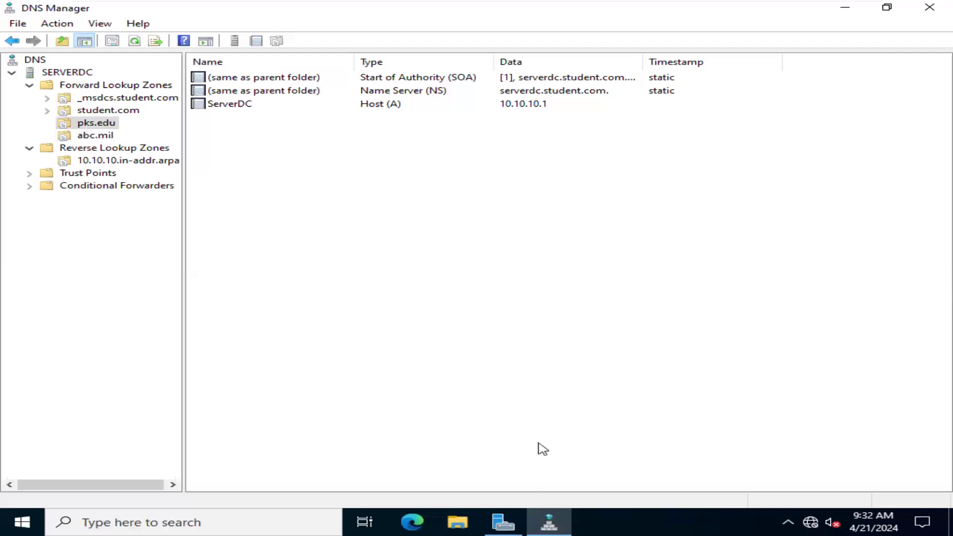
- Open a Command Prompt and ping serverdc.student.com to test name resolution
key("super+r")
type("cmd")
key("Return")
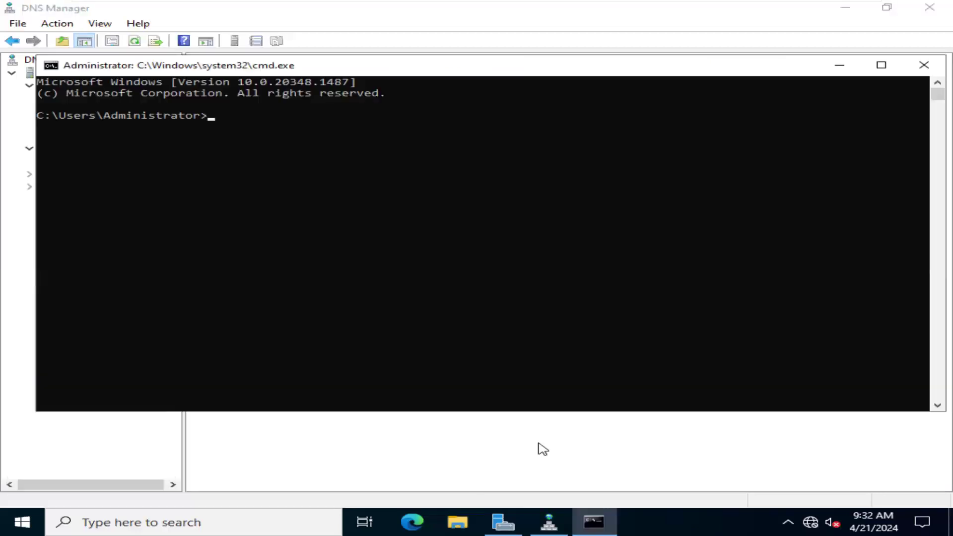
type("ping")
type(".s")
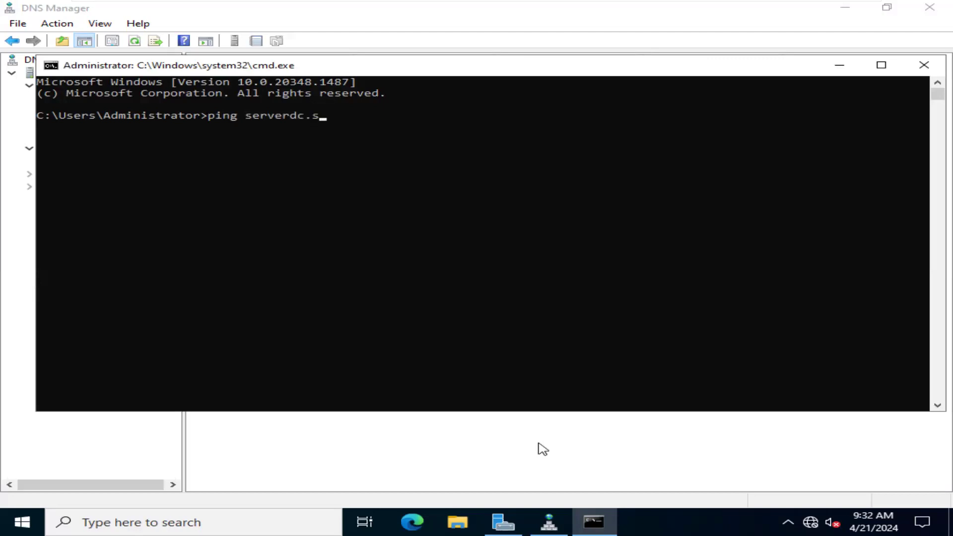
type("tudent.com")
left_click(543, 449)
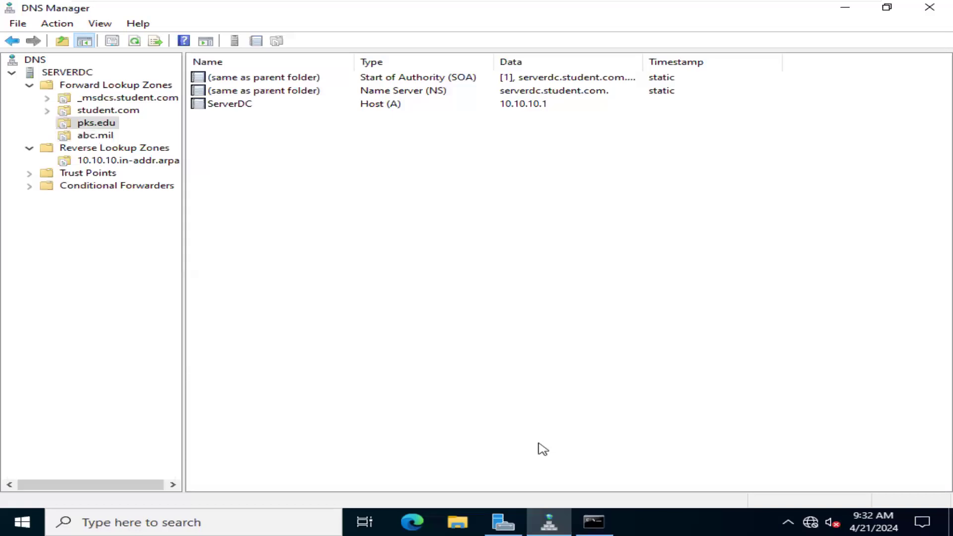
key("alt+Tab")
key("Return")
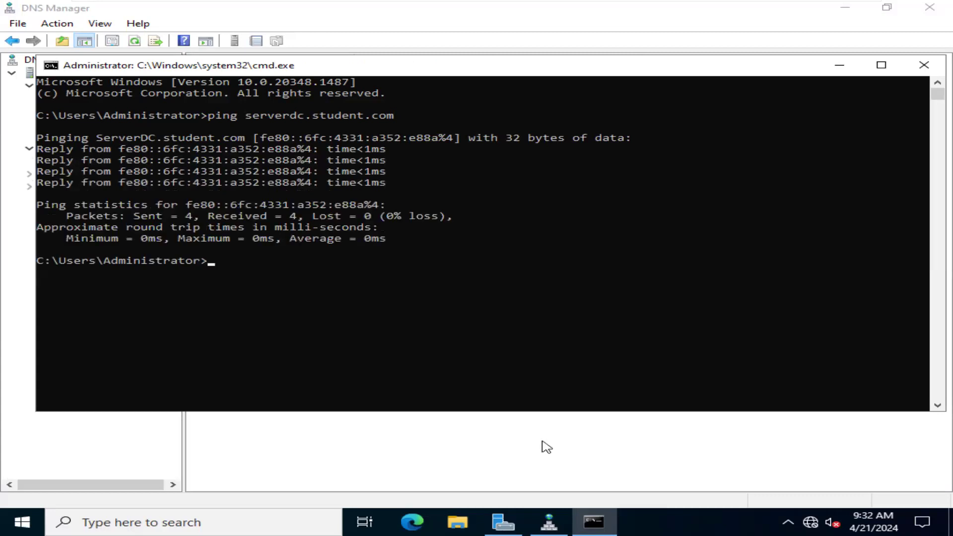
- Run nslookup to check the default DNS server, and close the Command Prompt
type("nslookup")
key("Return")
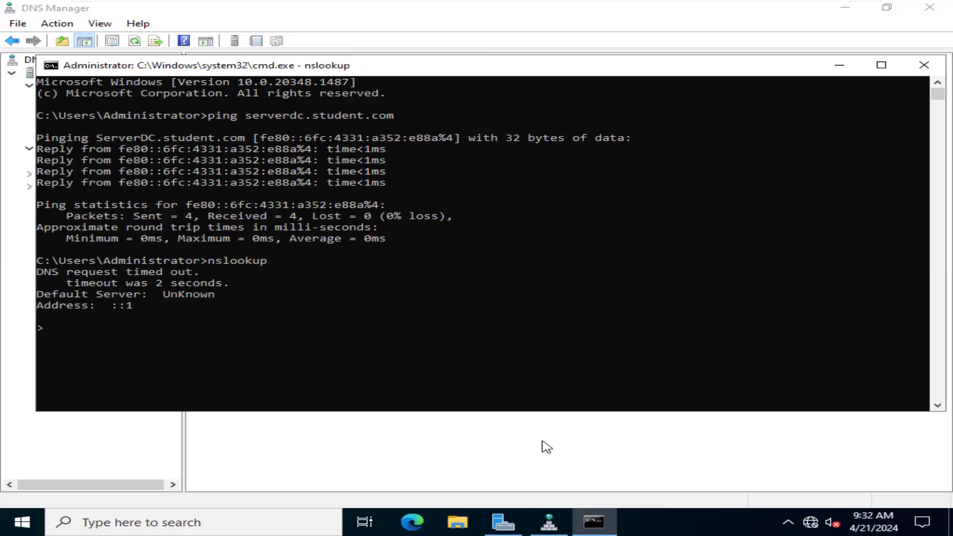
left_click(925, 65)
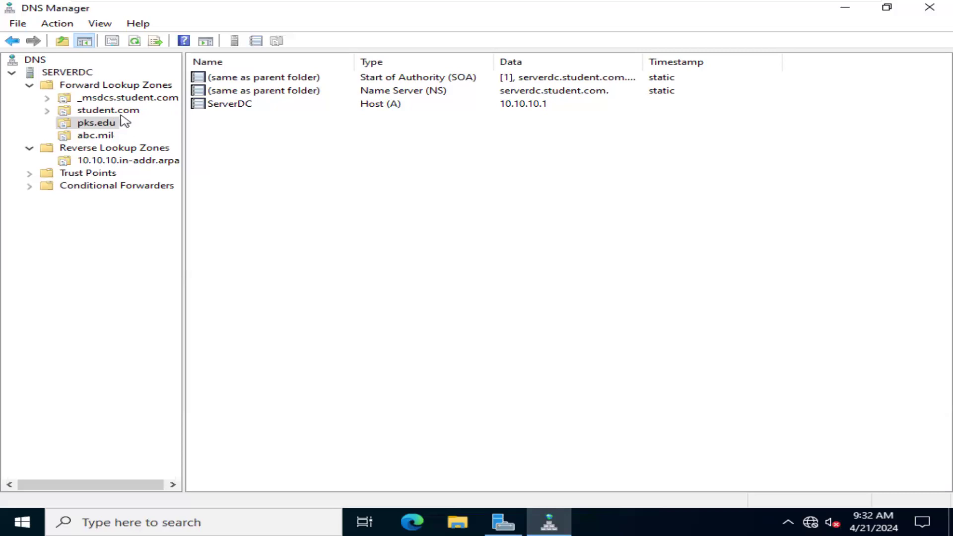
- Inspect the properties of the serverdc host record in the student.com zone and close them without changes
left_click(120, 112)
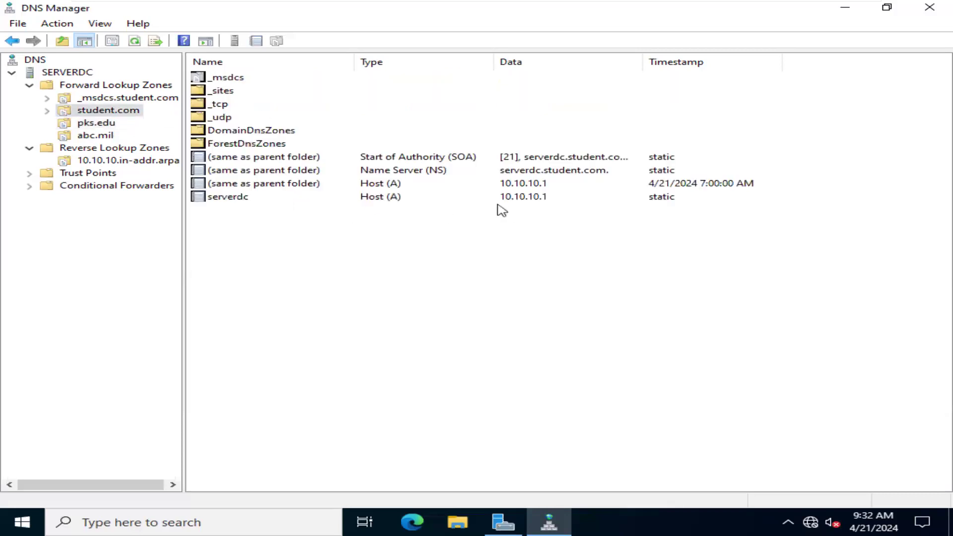
left_click(390, 198)
right_click(390, 198)
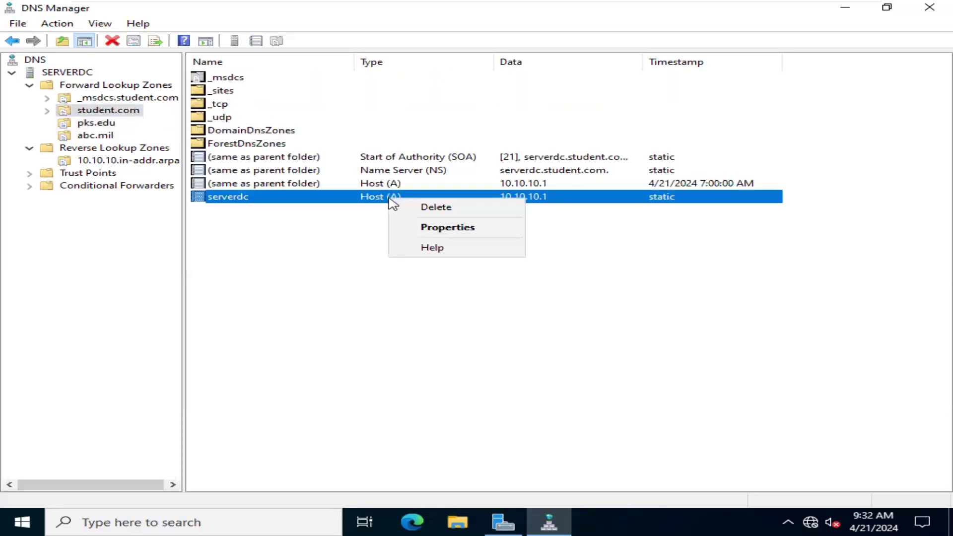
left_click(438, 226)
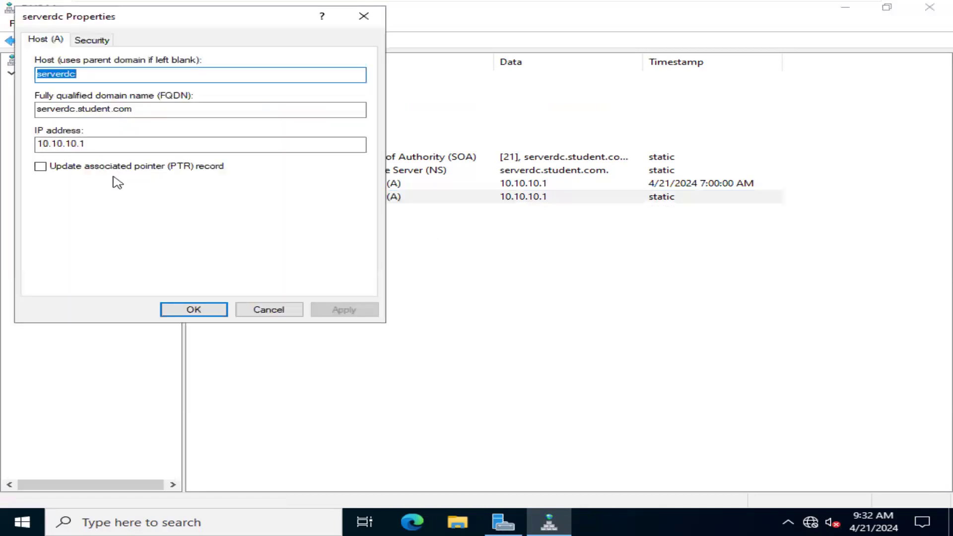
left_click(364, 16)
left_click(310, 262)
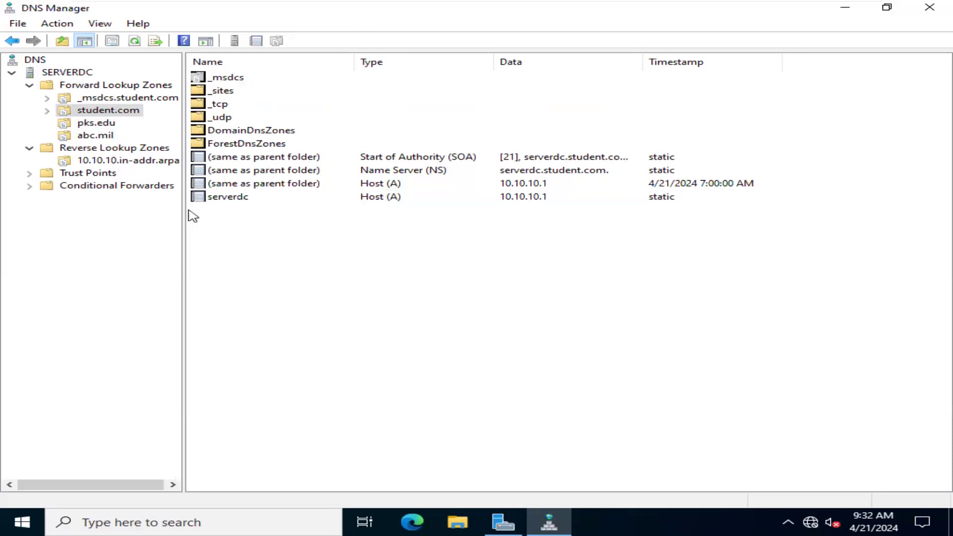
- Disable Internet Protocol Version 6 (TCP/IPv6) on the Ethernet0 adapter and close Network Connections
key("super+r")
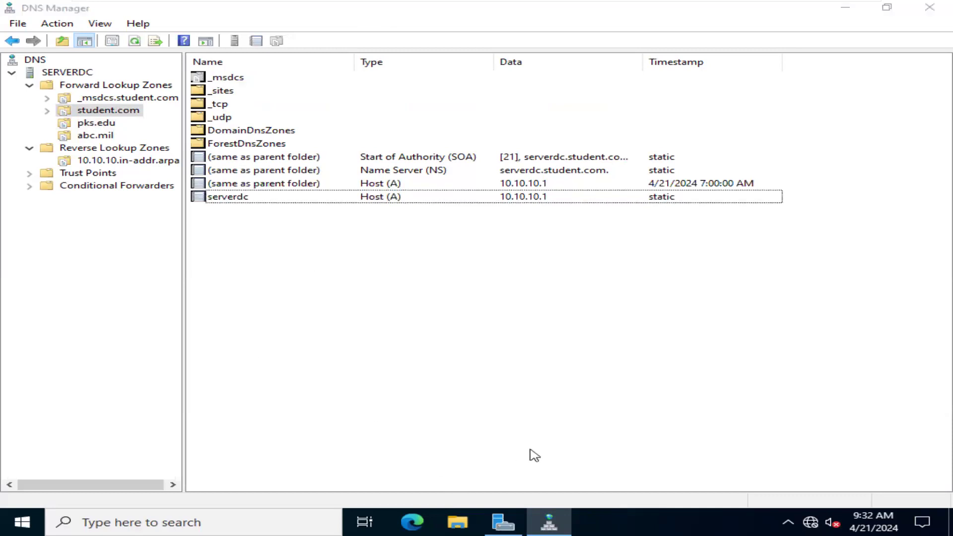
type("ncpa")
key("Return")
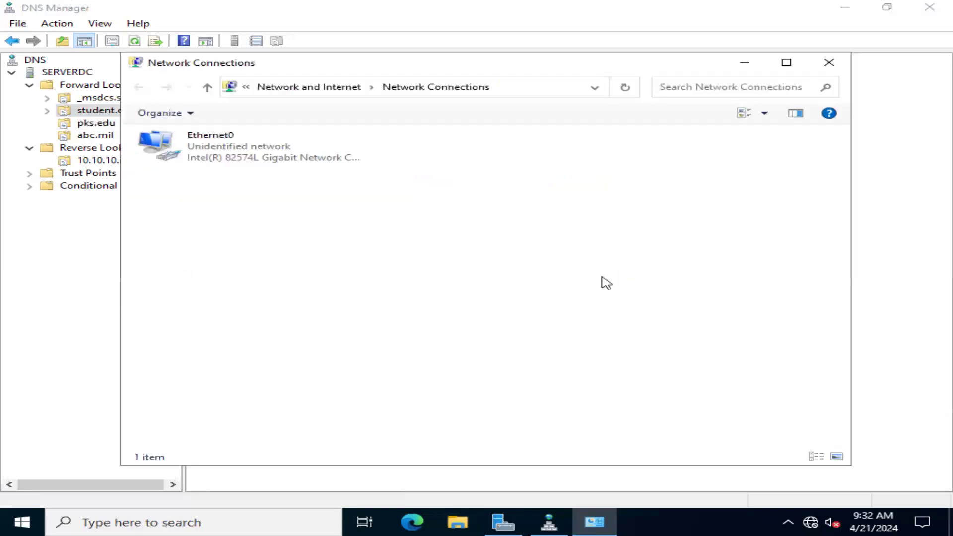
right_click(260, 154)
left_click(326, 289)
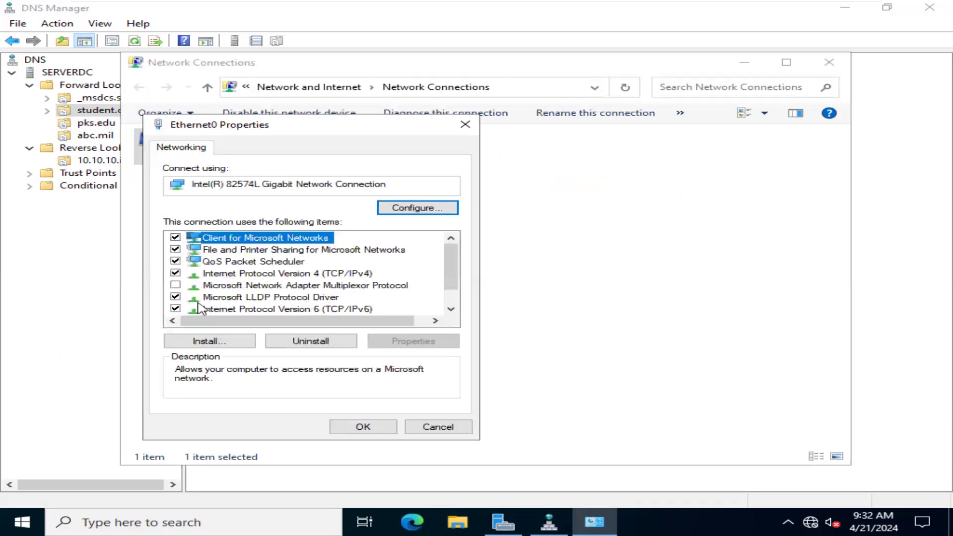
left_click(175, 309)
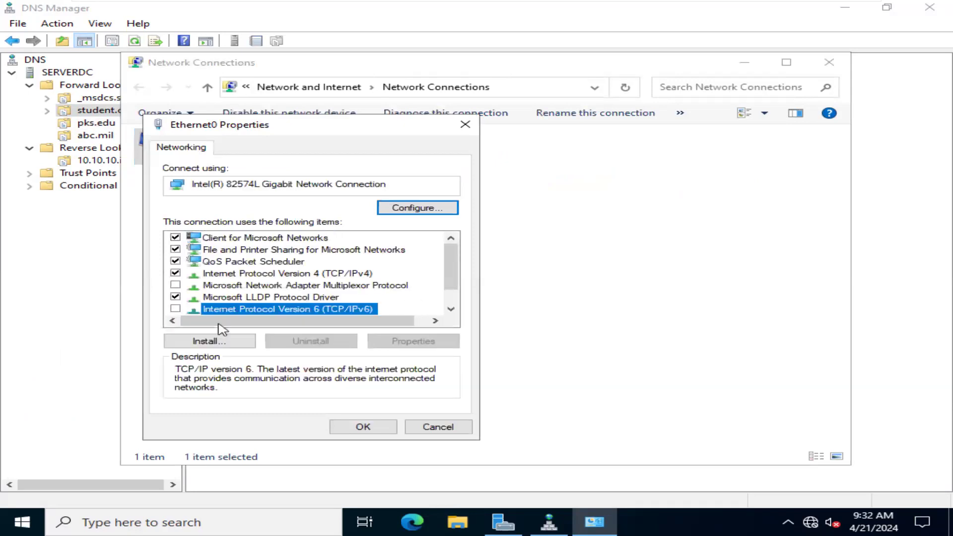
left_click(393, 427)
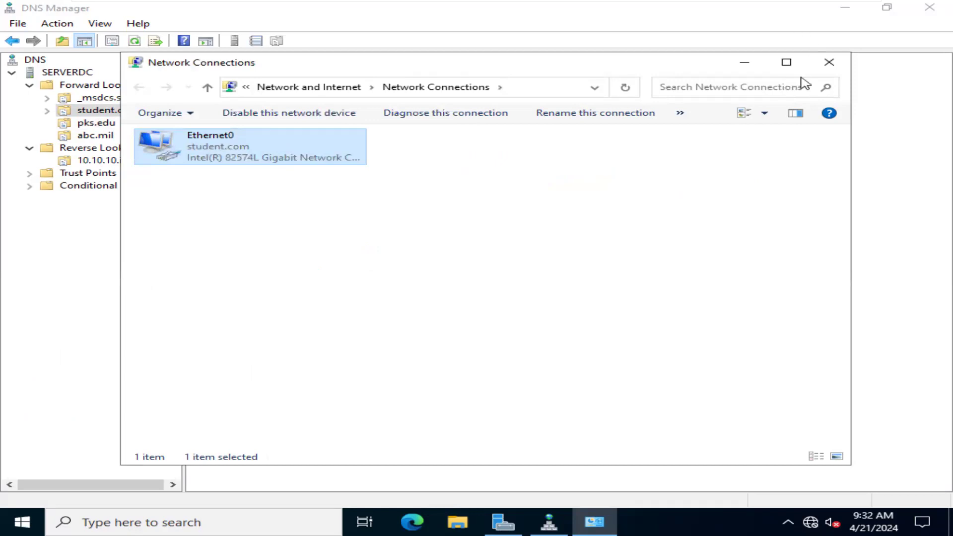
left_click(830, 63)
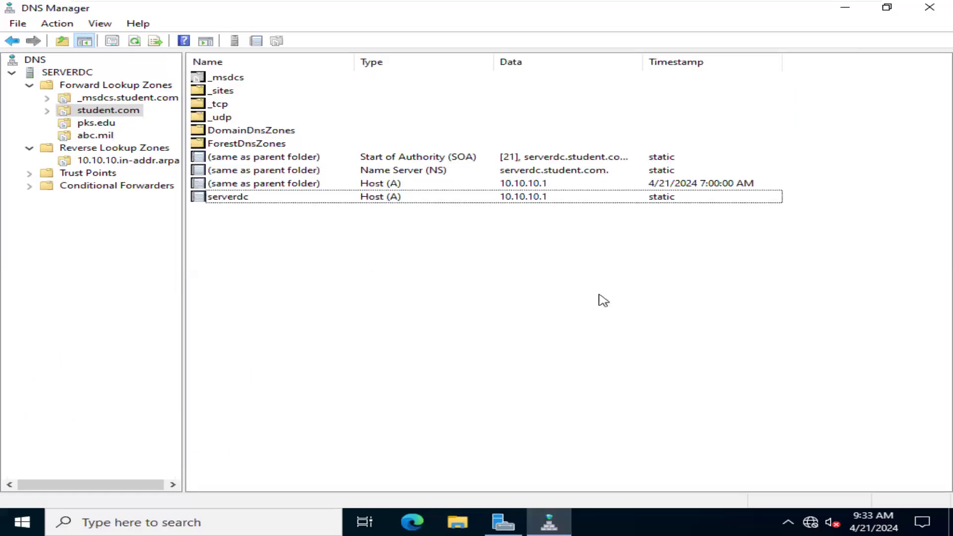
- Ping serverdc.student.com again from a new Command Prompt
key("super+r")
type("cmd")
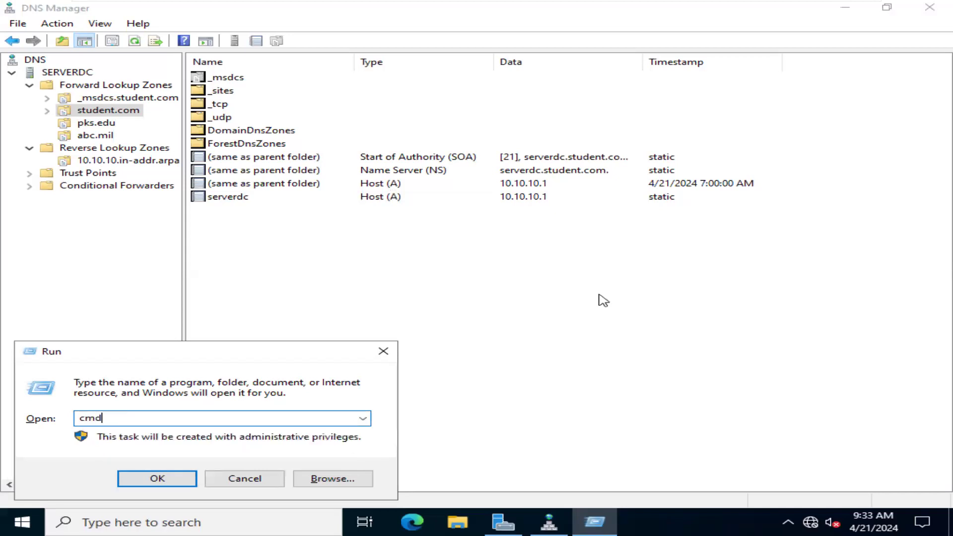
key("Return")
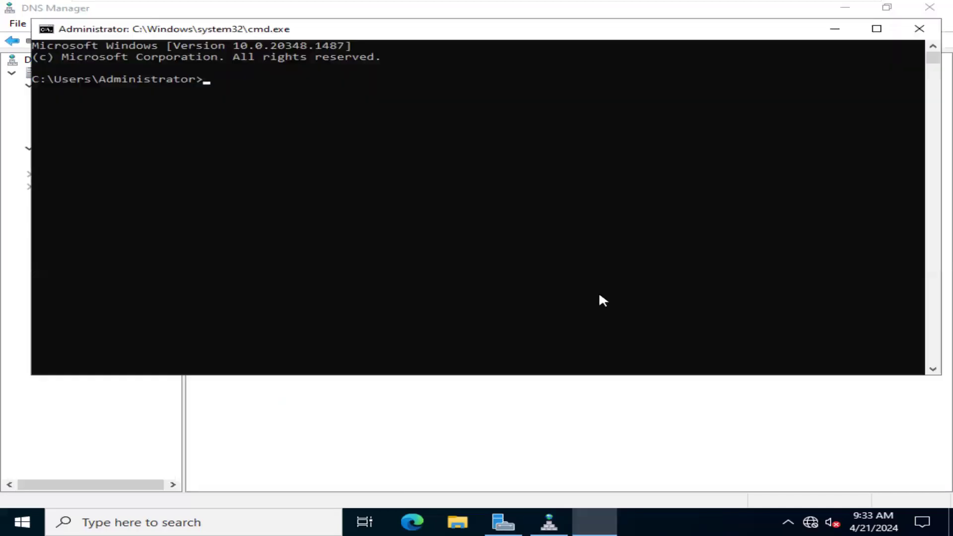
type("ping serverdc")
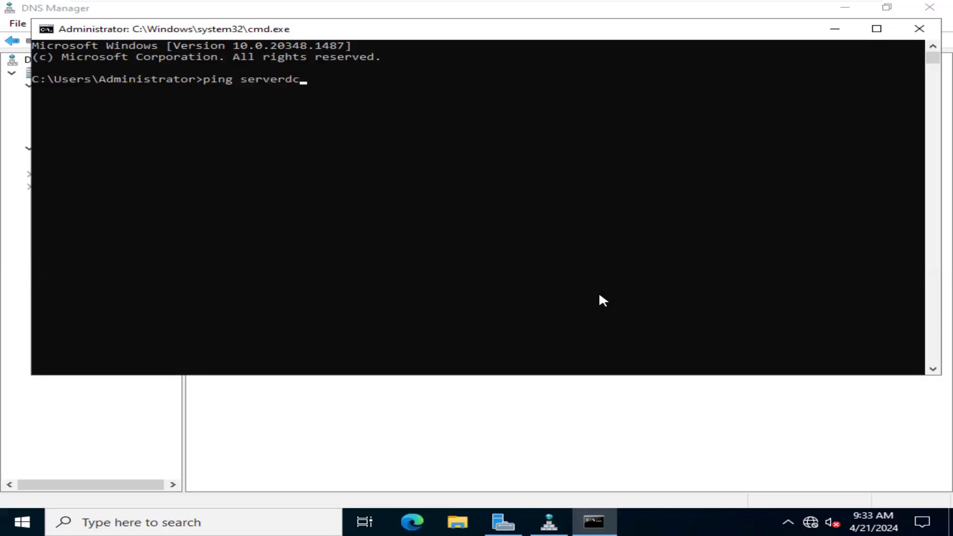
type(".student.com")
key("Return")
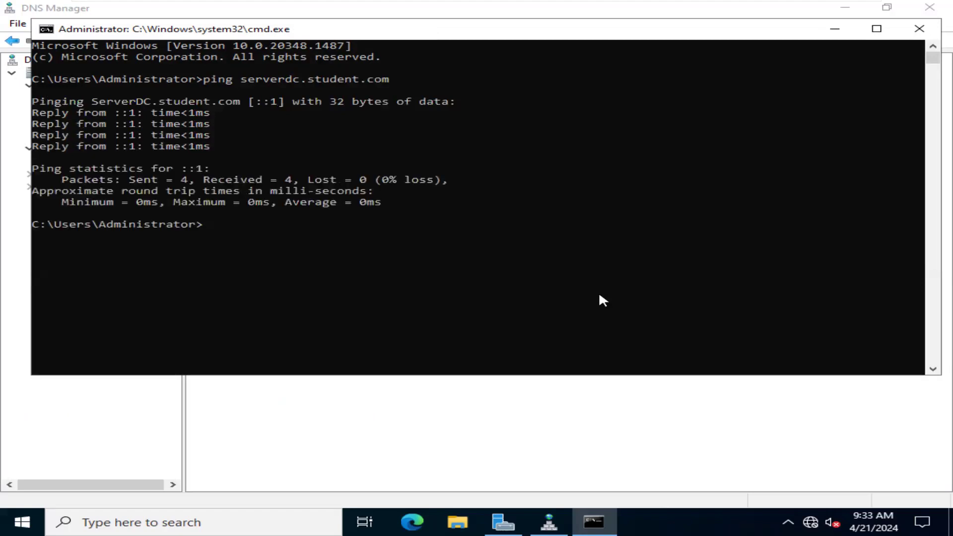
- Run nslookup, examine the default server name and its address, and close the Command Prompt
type("nslookup")
key("Return")
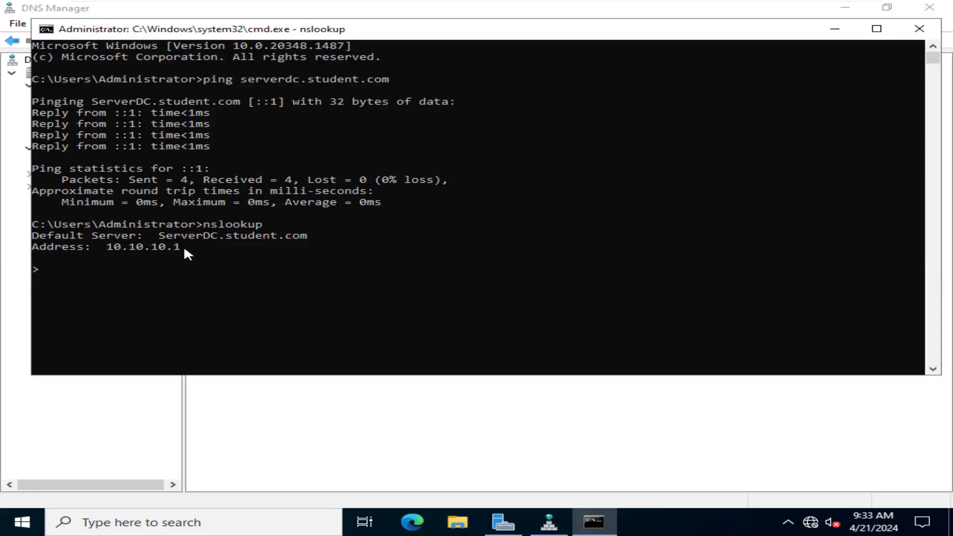
left_click_drag(160, 236, 313, 237)
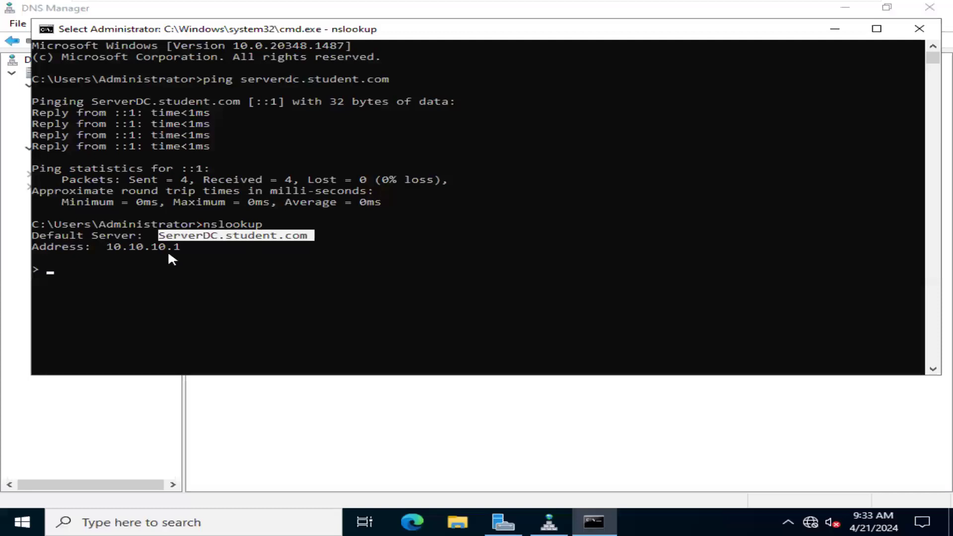
left_click_drag(101, 246, 198, 255)
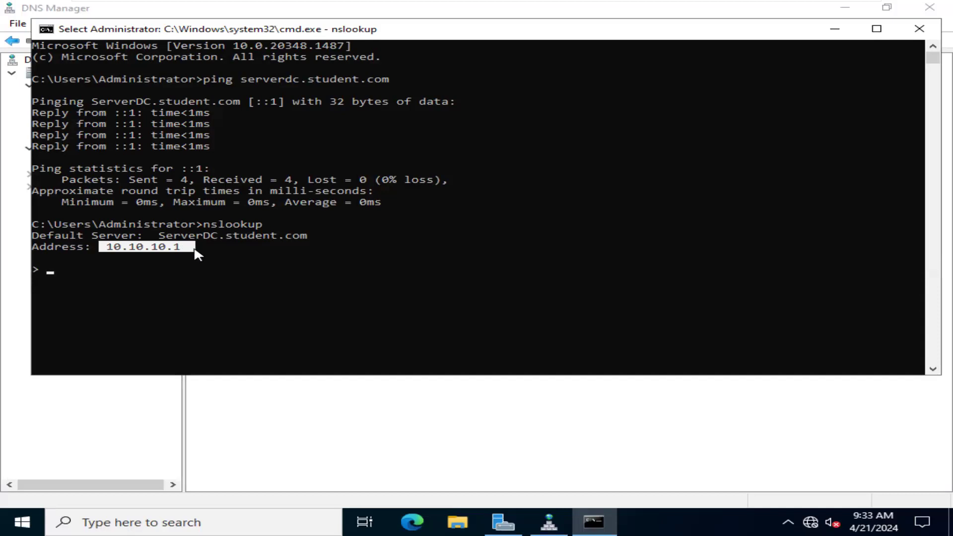
left_click(918, 28)
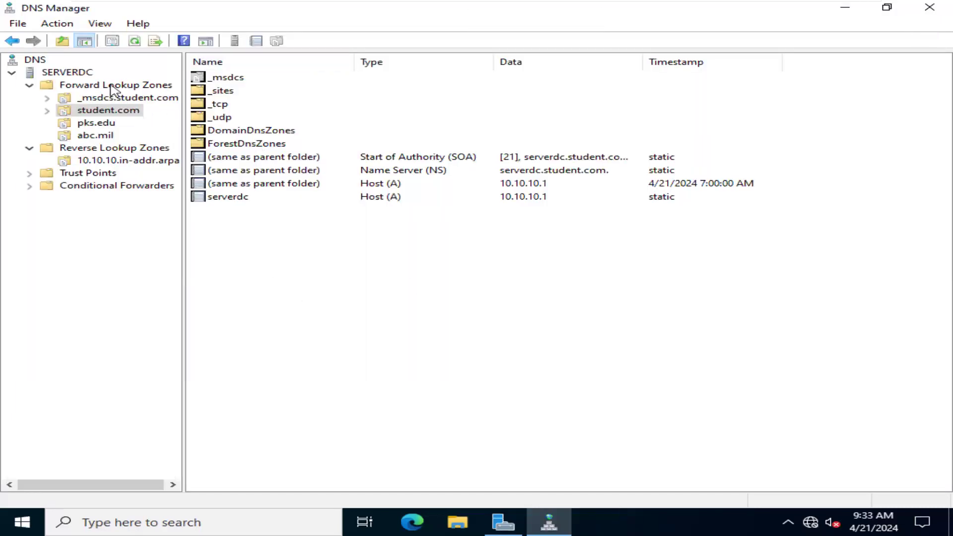
- Check the records of the pks.edu zone and the abc.mil zone once more
left_click(105, 125)
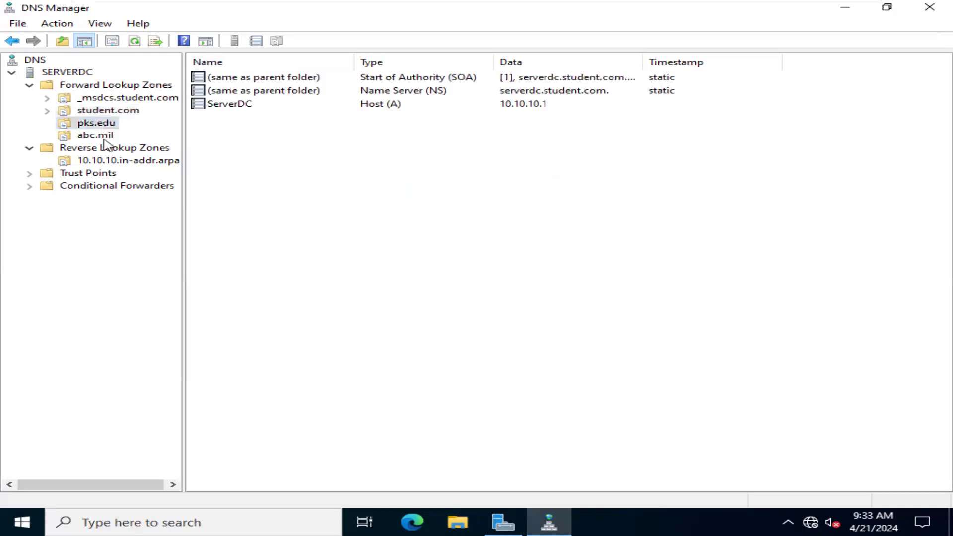
left_click(105, 138)
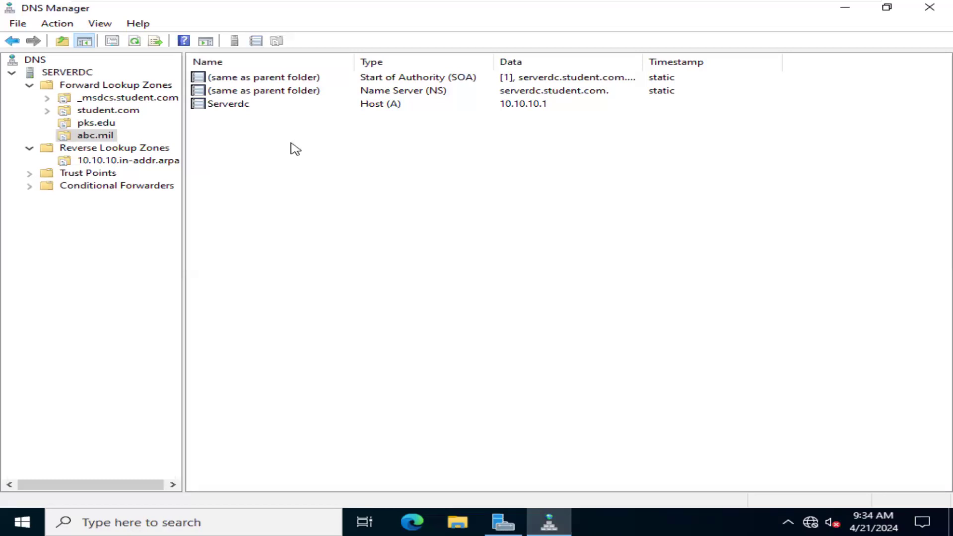
- Close DNS Manager and minimize the full-screen virtual machine to return to the host computer
left_click(934, 11)
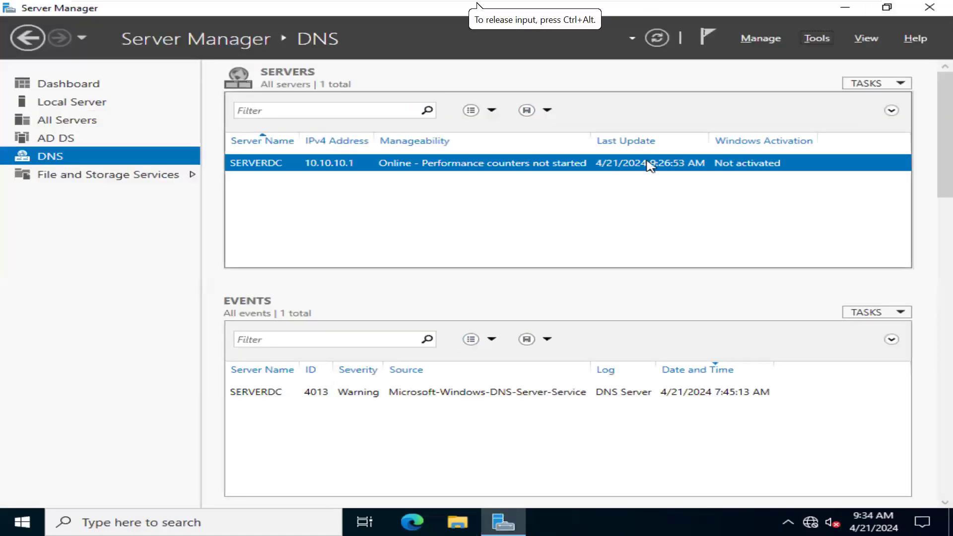
key("ctrl+alt+Return")
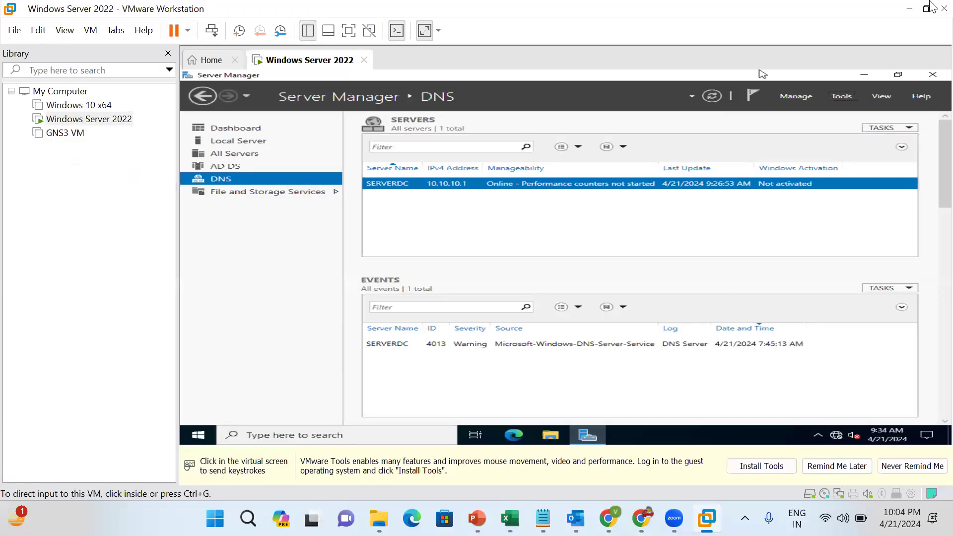
left_click(912, 9)
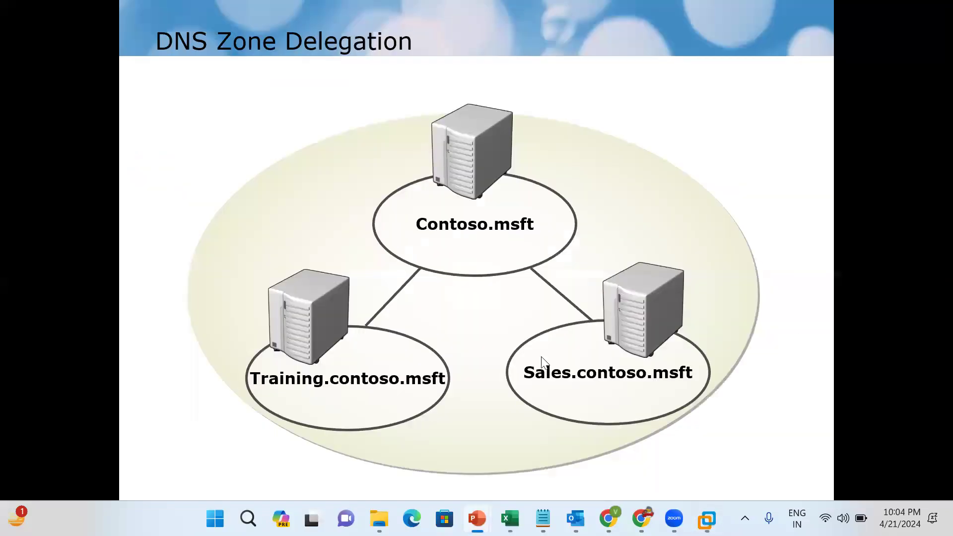
- Advance the PowerPoint DNS slide show through zone transfers and DNS Notify to Securing Zone Transfers, and show the desktop
left_click(557, 287)
left_click(560, 290)
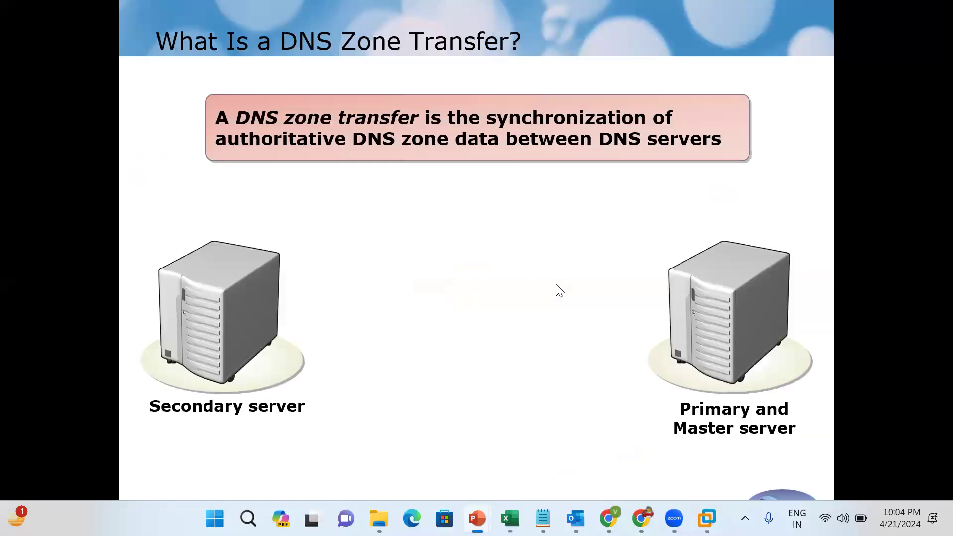
key("Right")
key("Right")
key("Right")
key("Right")
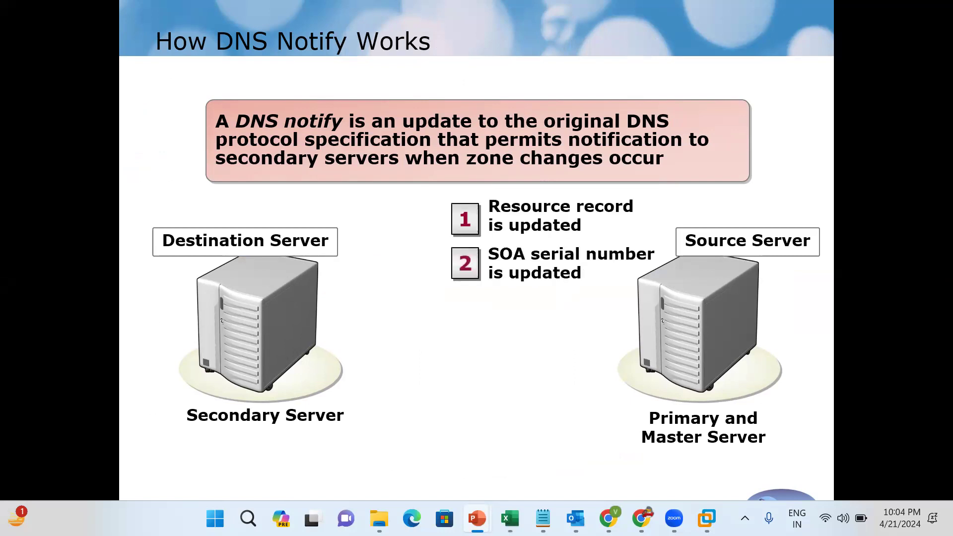
key("Right")
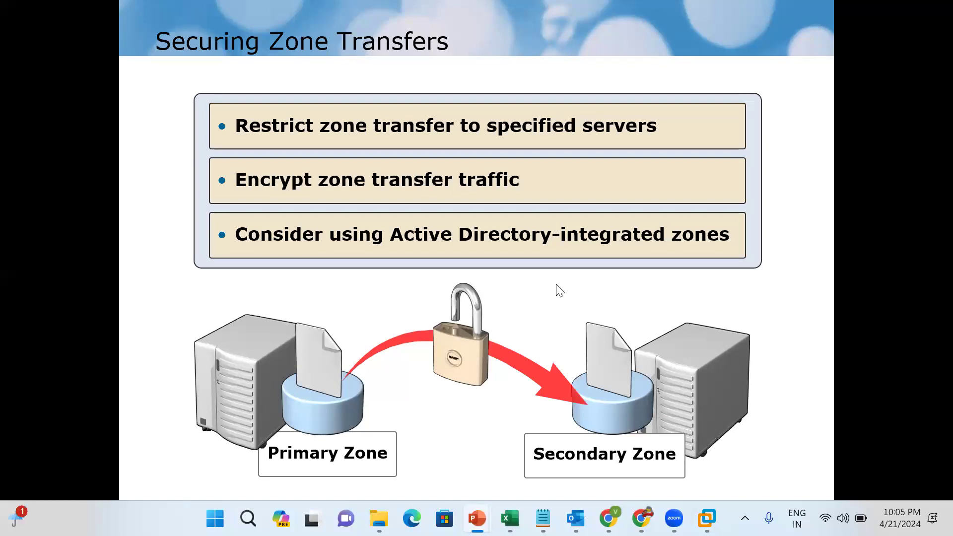
key("super+d")
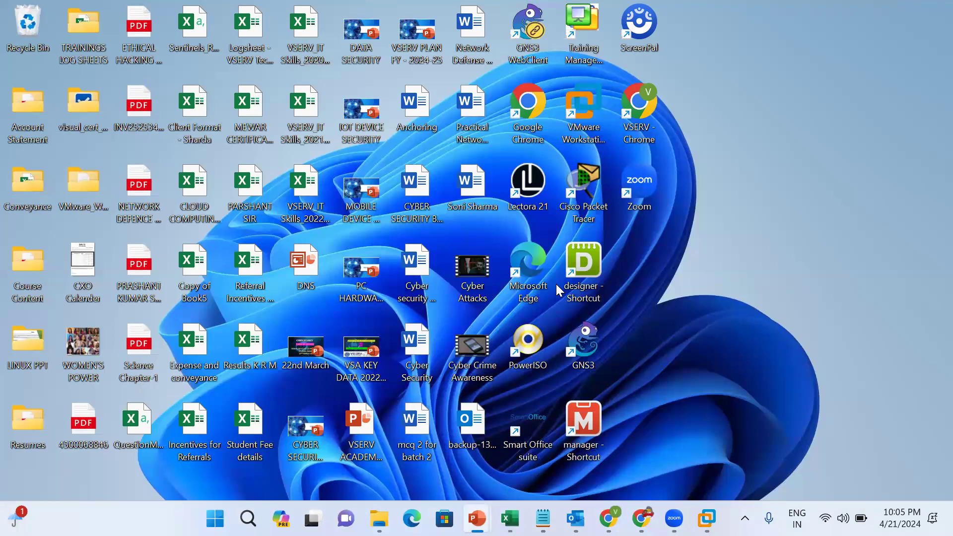